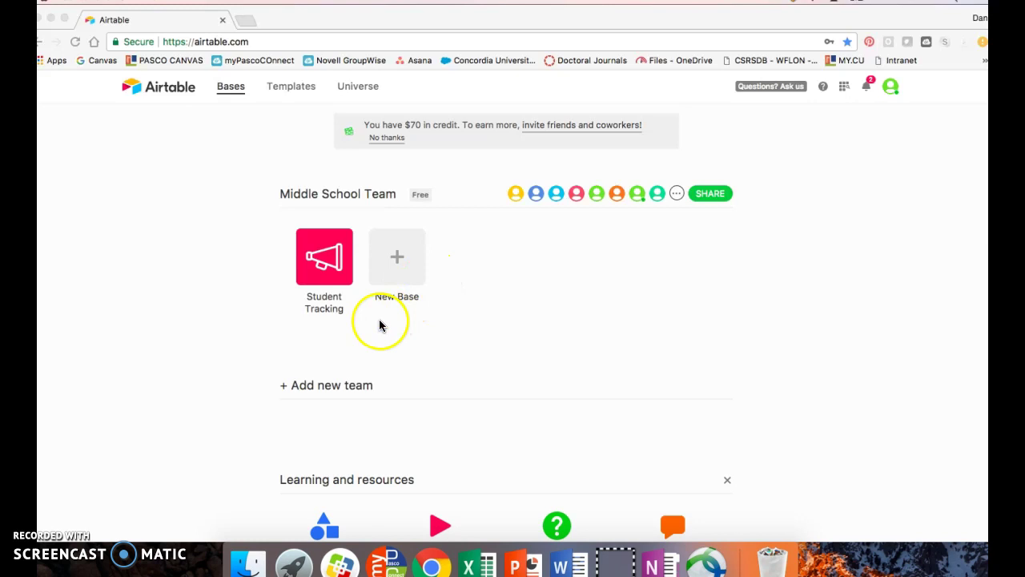
Open the Student Tracking base and look through the student list in the Grade 8 Student Tracking table
left_click(323, 262)
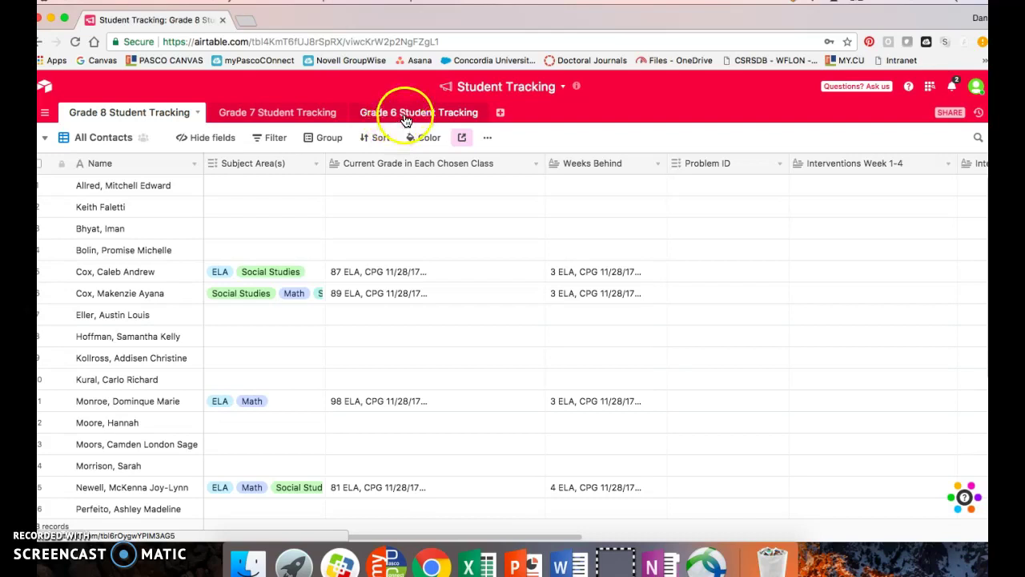
scroll(132, 284, "down", 1)
scroll(130, 286, "down", 5)
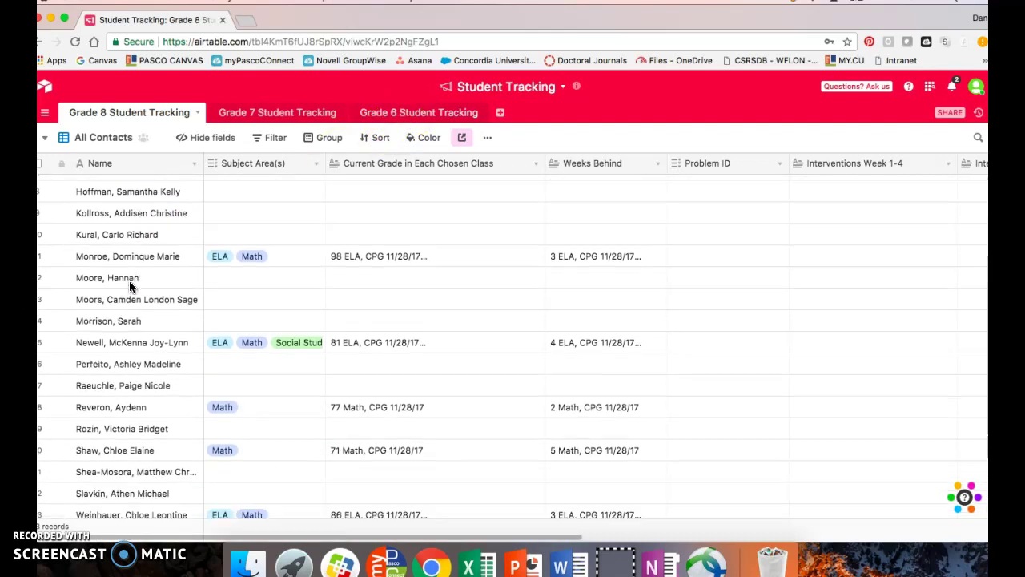
scroll(131, 286, "down", 2)
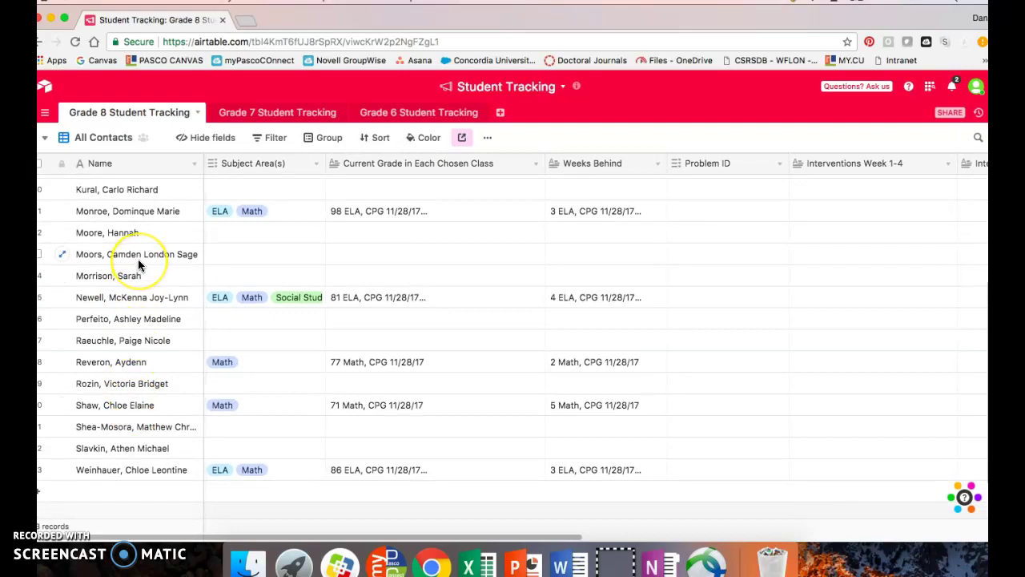
scroll(138, 264, "up", 8)
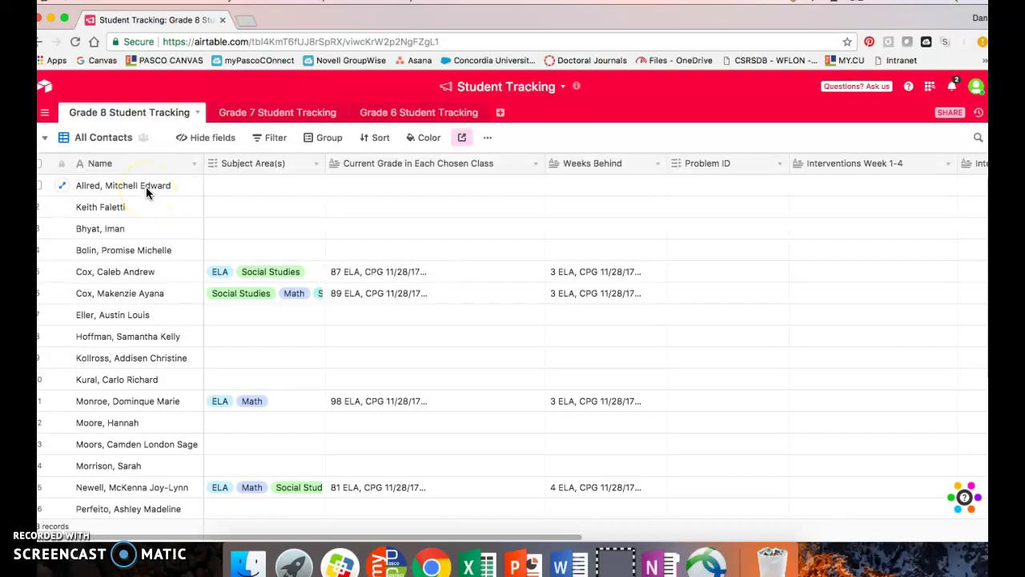
Add Math as the subject area for the first student in the Grade 8 table
left_click(246, 183)
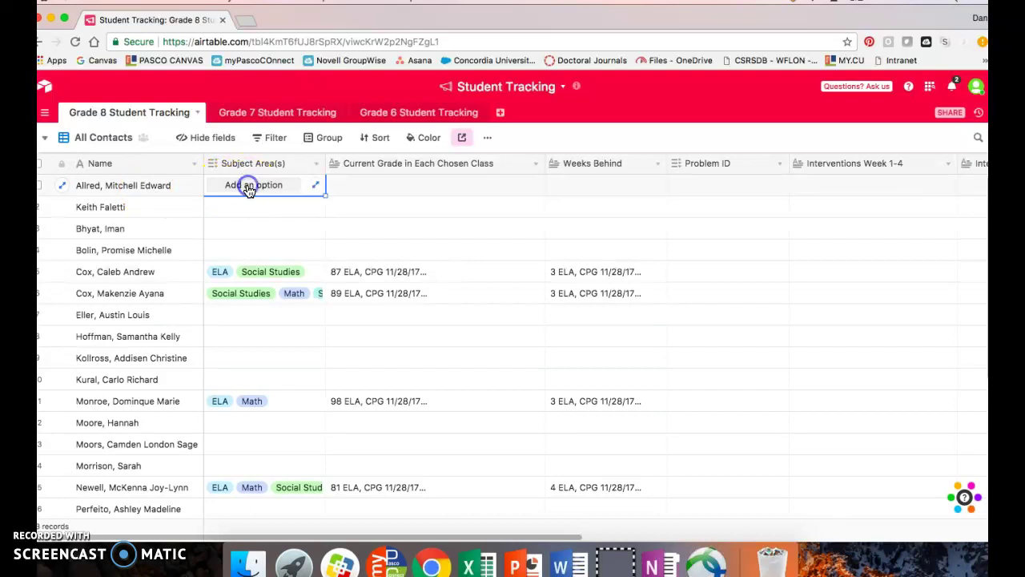
left_click(247, 185)
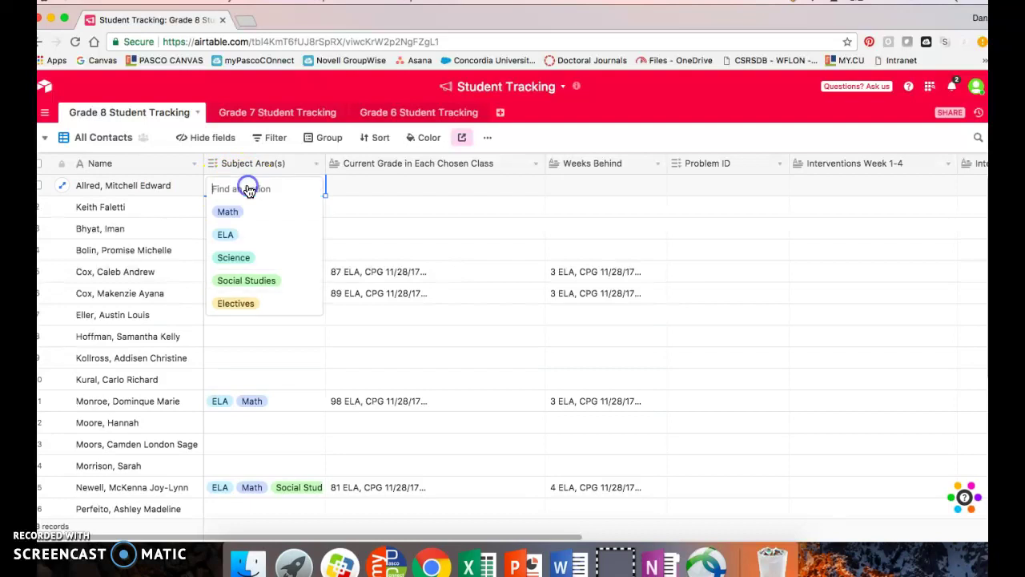
left_click(365, 187)
left_click(289, 186)
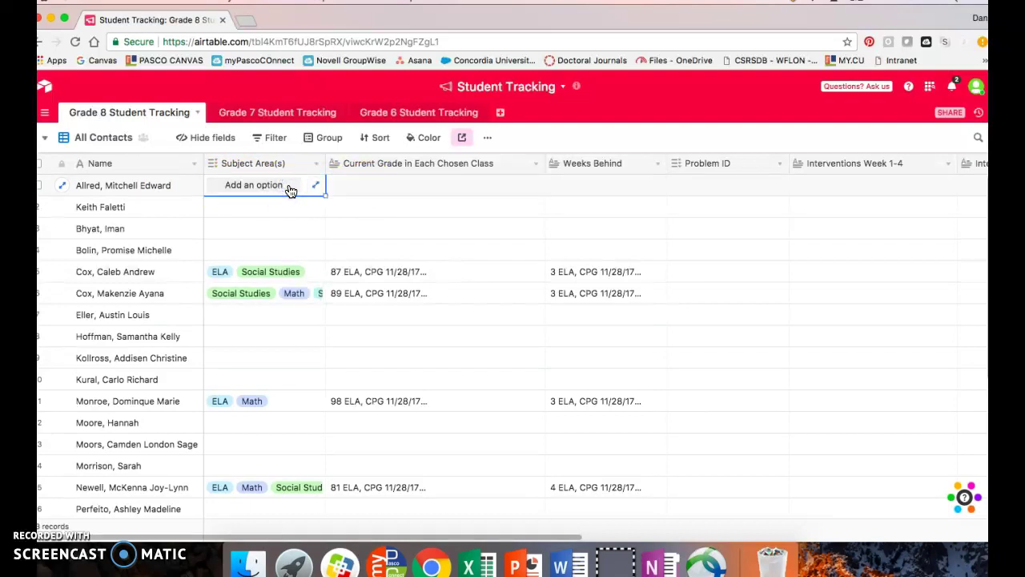
left_click(249, 188)
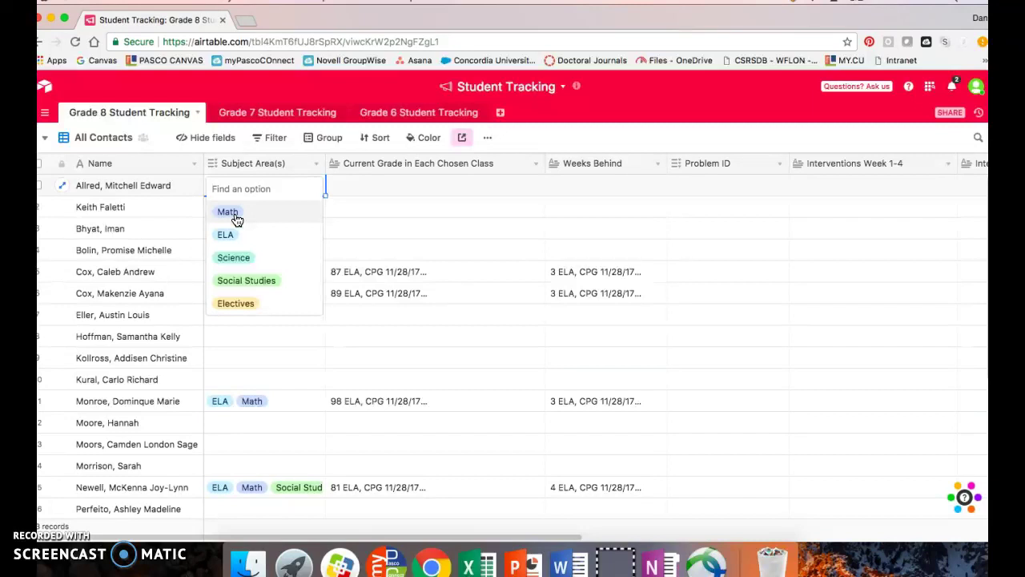
left_click(234, 213)
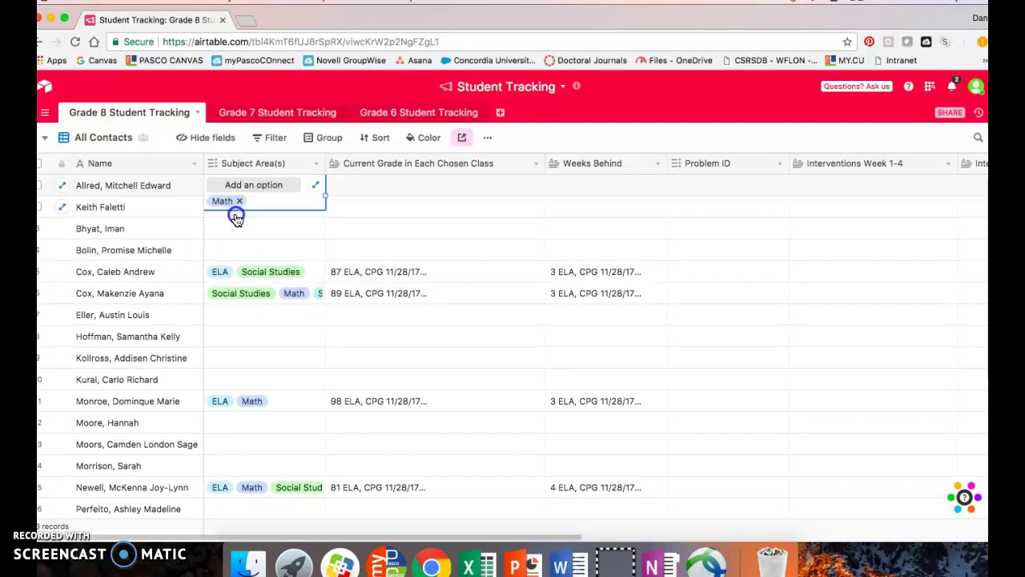
Enter "78 Math, DJR 11/28/17" as the first student's Current Grade in Each Chosen Class
left_click(365, 185)
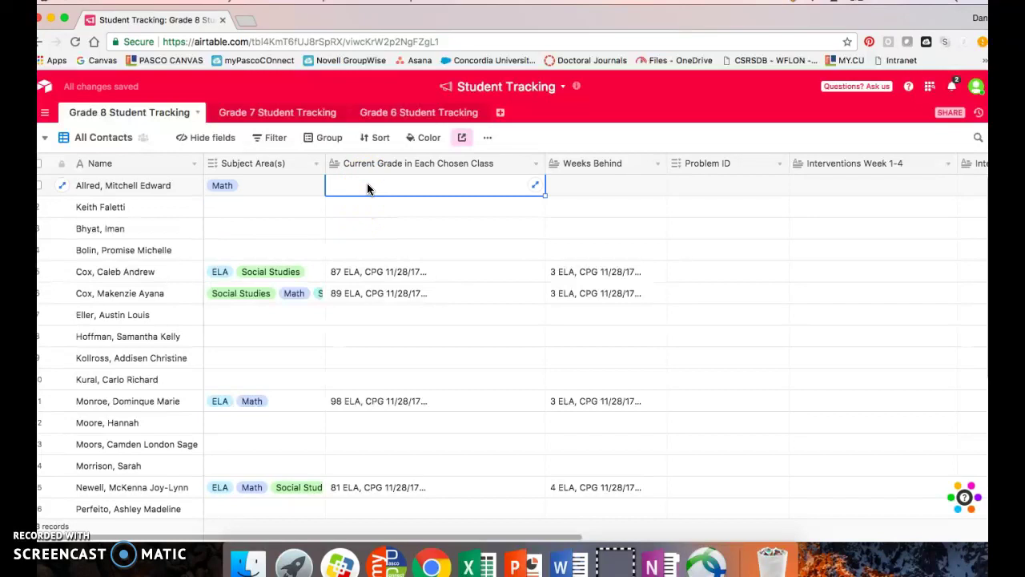
left_click(353, 186)
left_click(427, 184)
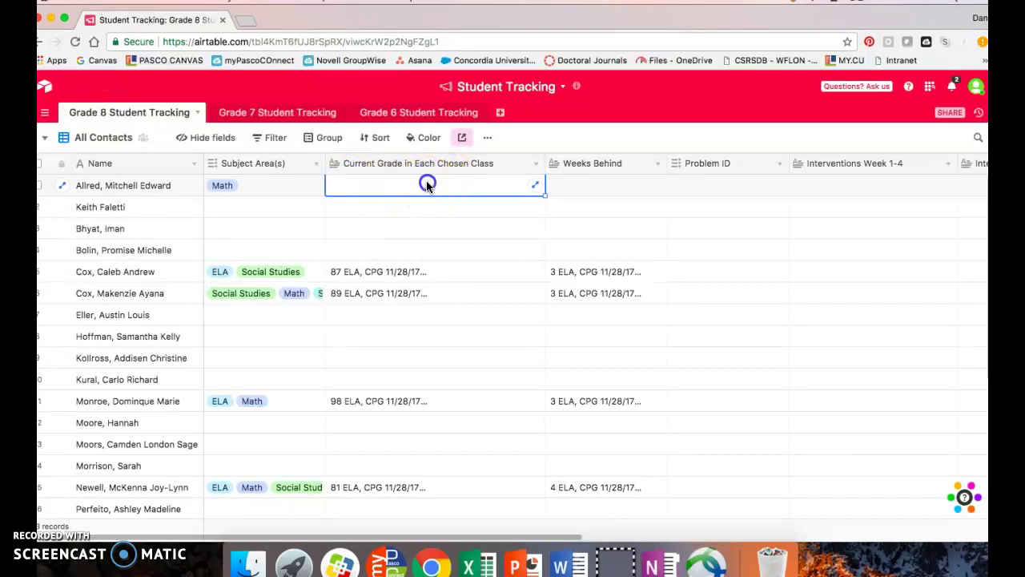
left_click(405, 192)
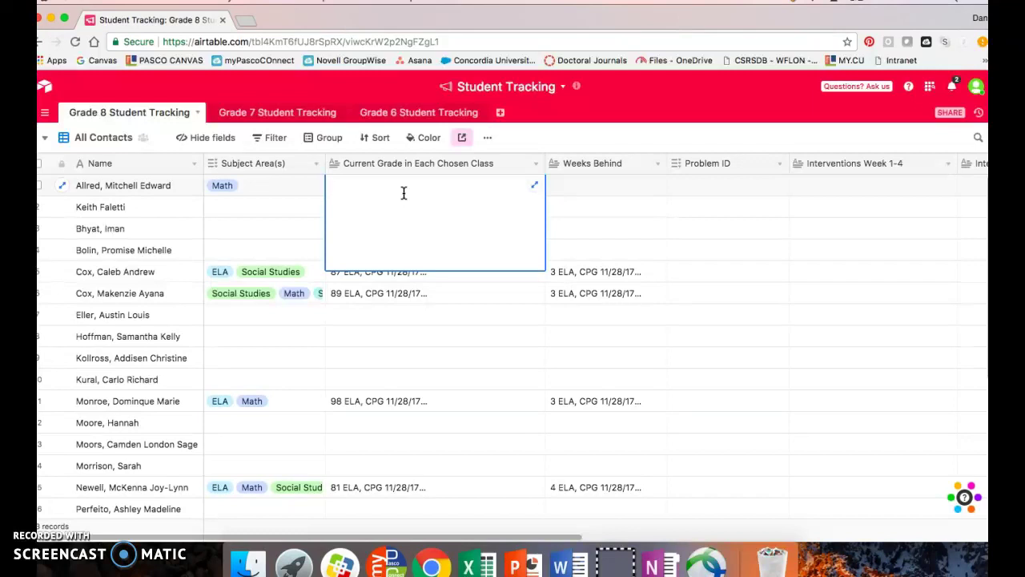
type("78 Math, DJR 11-")
key("BackSpace")
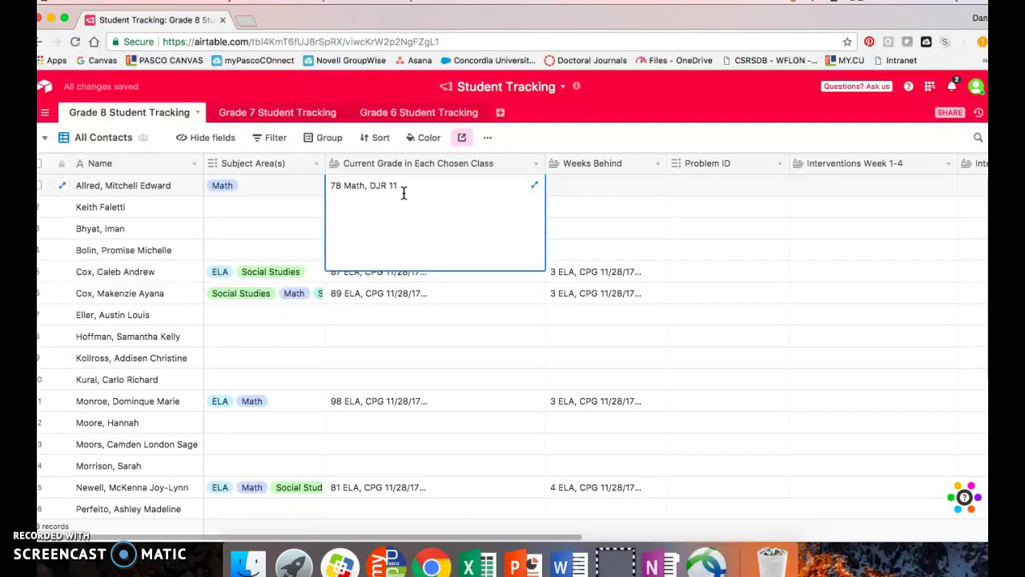
type("/28/17")
left_click(295, 206)
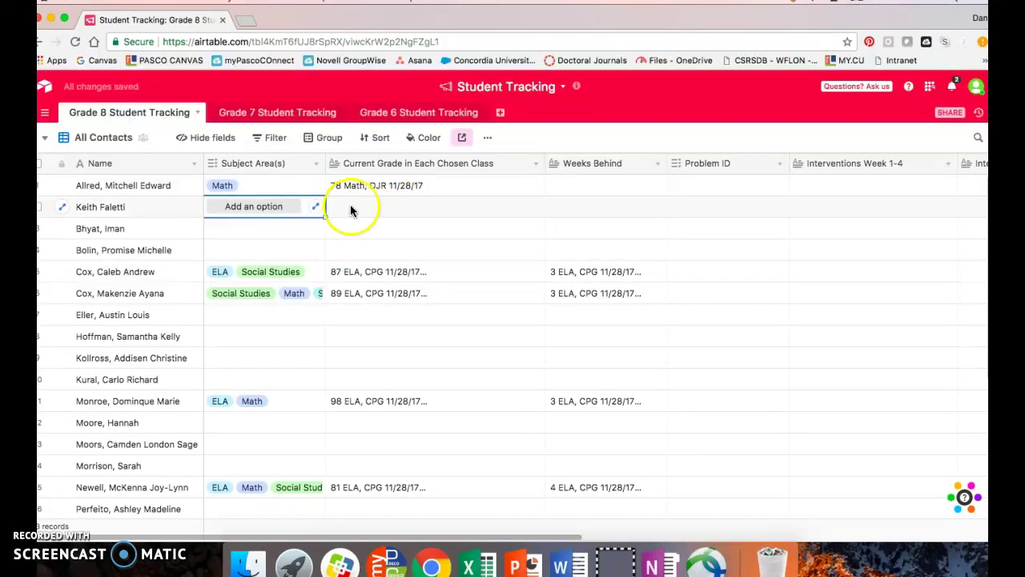
Enter "4.3 Math, DJR 11/28/17" as the first student's Weeks Behind entry
left_click(573, 185)
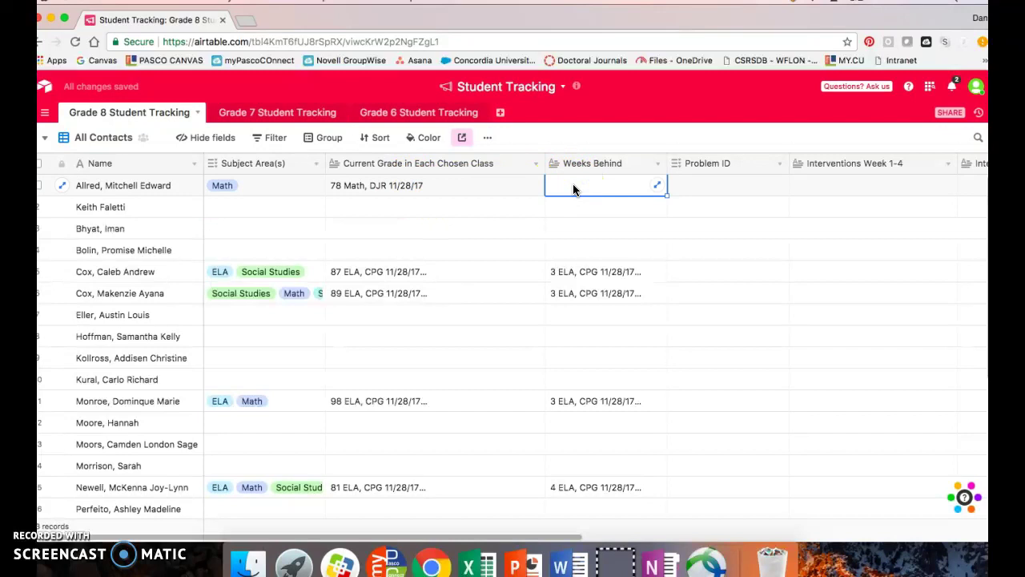
left_click(573, 187)
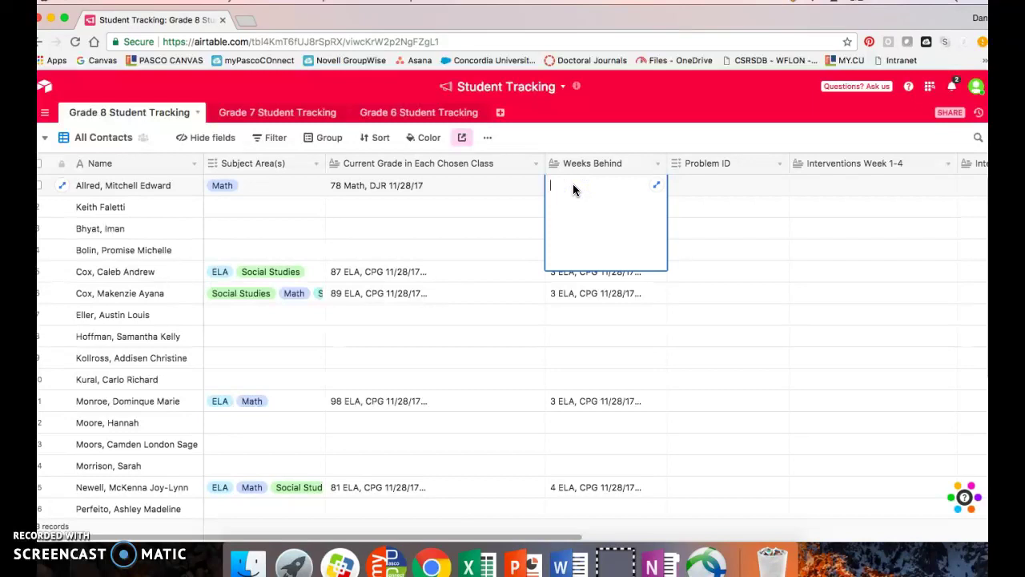
type("4.3")
type("Math, DJR 11/28/17")
left_click(515, 207)
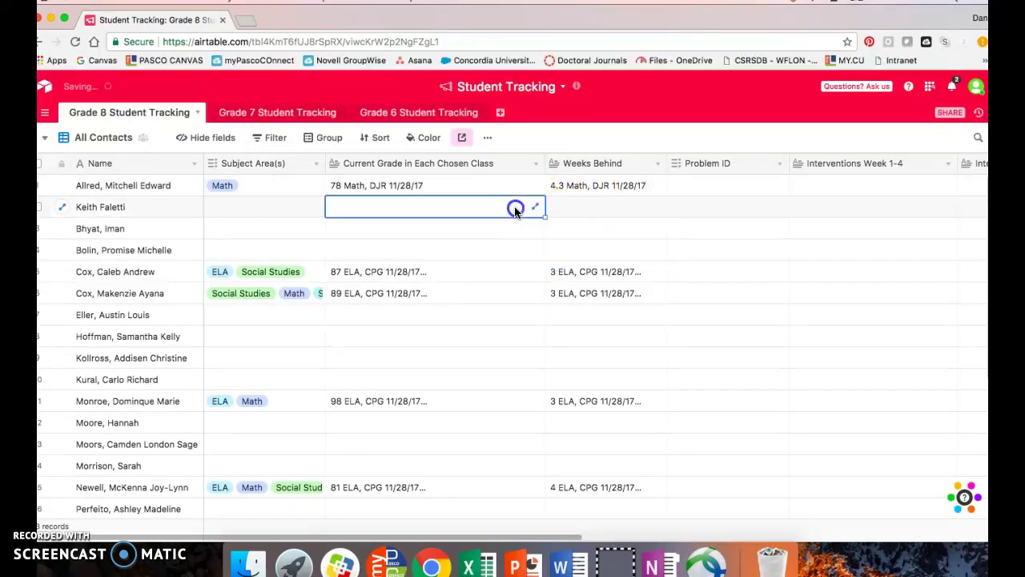
Set the first student's Problem ID to DBAs after viewing the available problem options
left_click(720, 185)
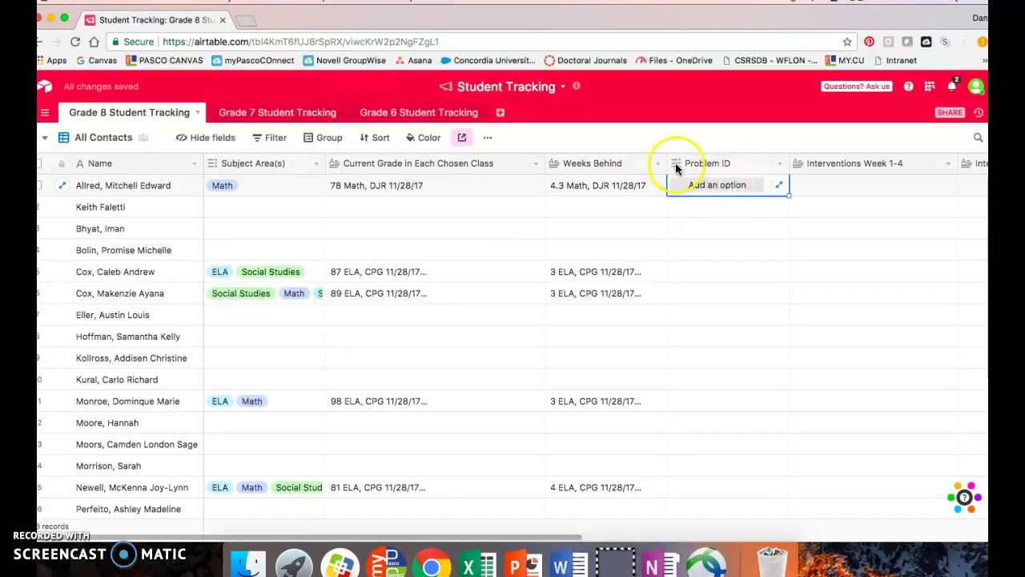
left_click(722, 189)
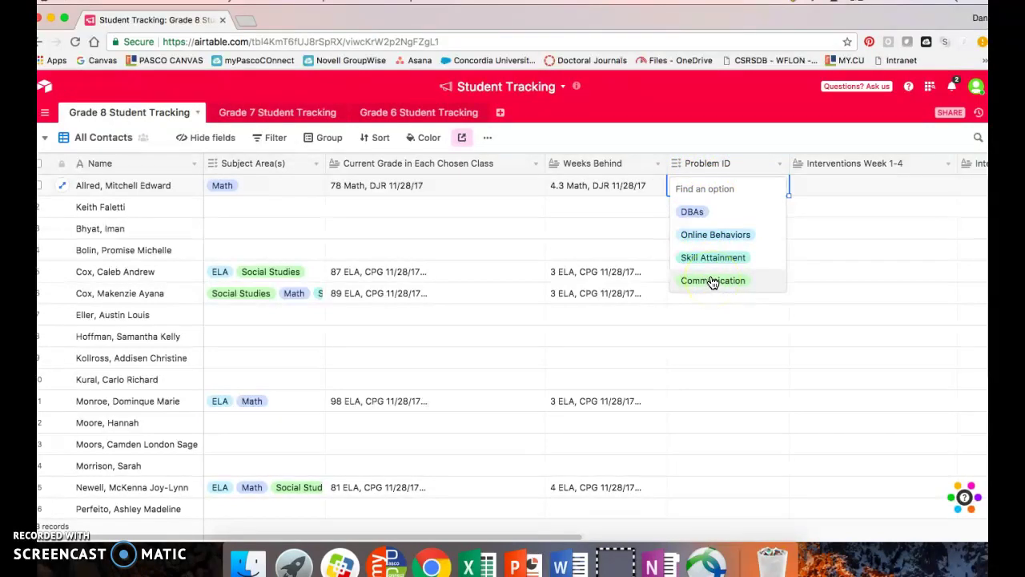
left_click(694, 213)
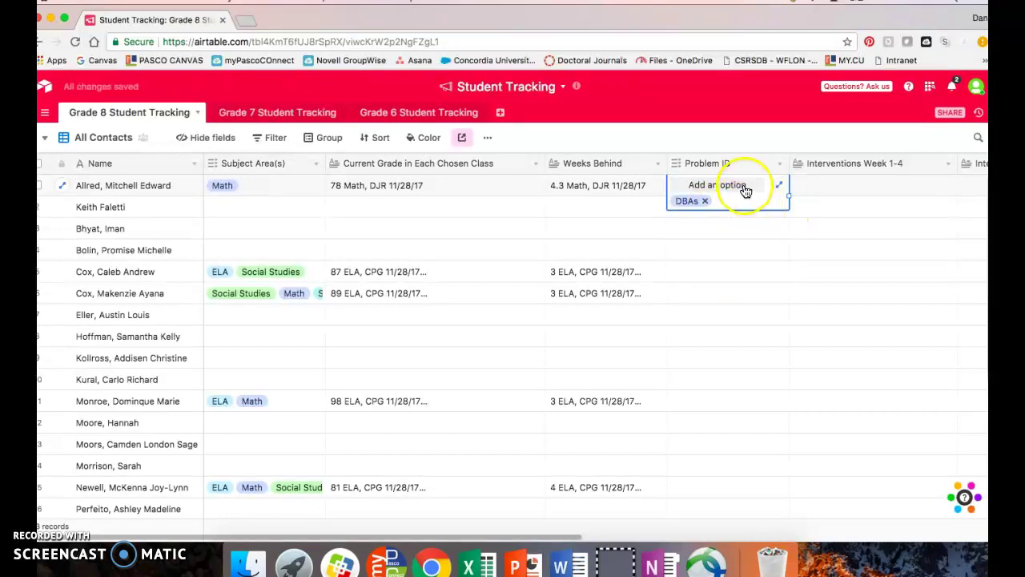
left_click(743, 186)
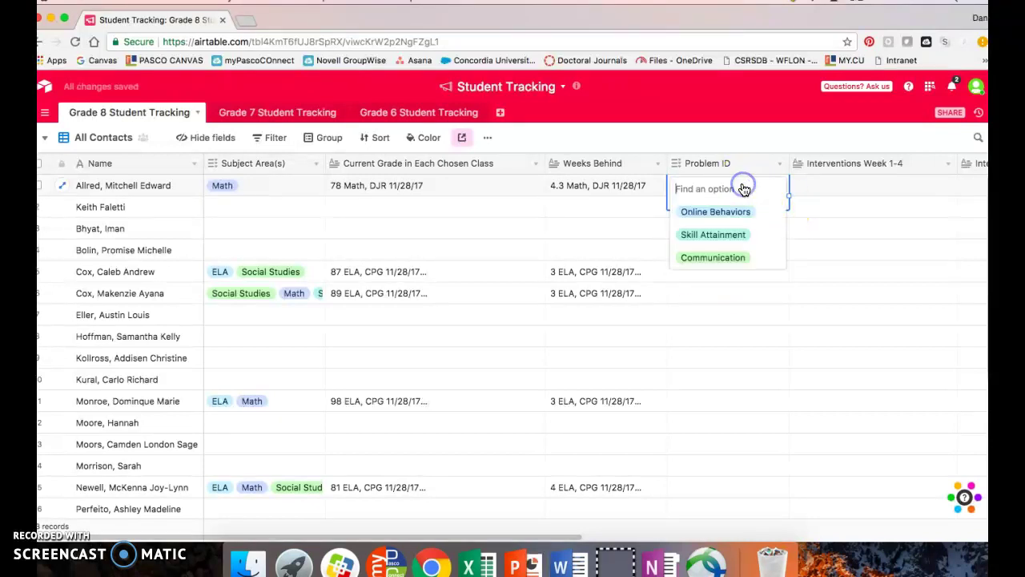
left_click(803, 230)
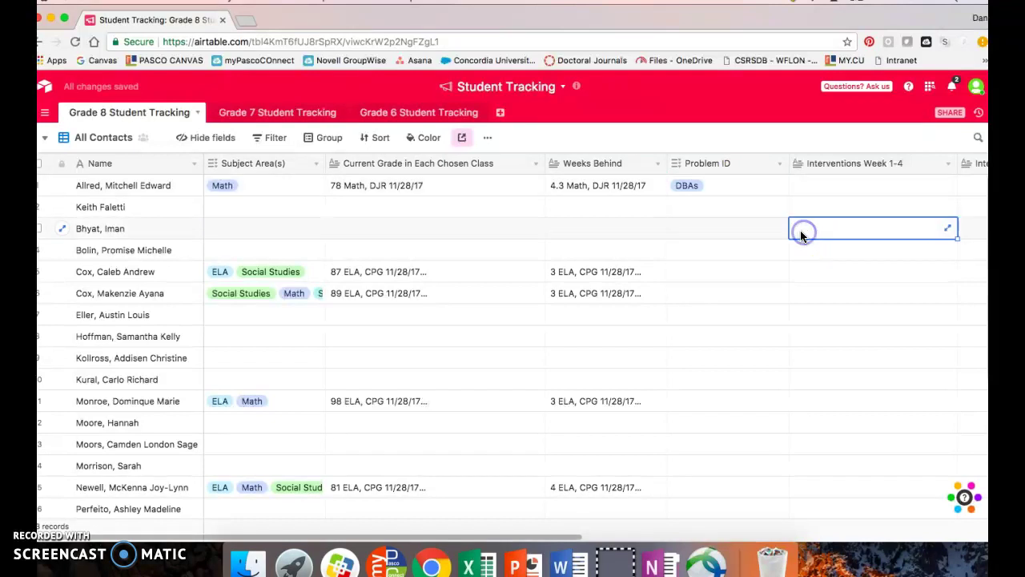
Enter "I will be contacting student everyday to ensure work is being turned in. DJR 11/28/17" in the first student's Interventions Weeks 8-... field
scroll(793, 213, "right", 5)
scroll(793, 213, "down", 1)
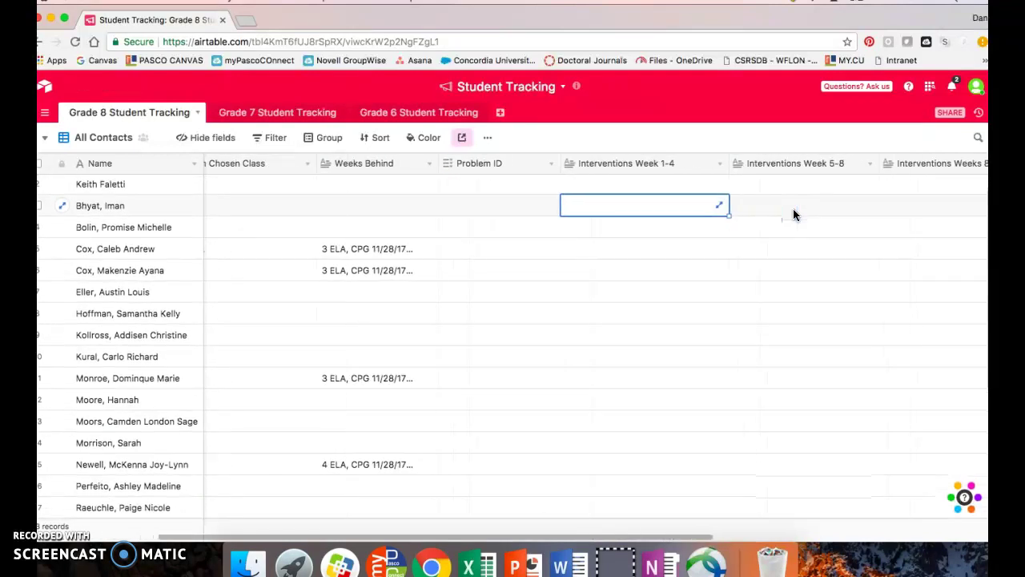
scroll(793, 209, "up", 1)
scroll(793, 208, "left", 2)
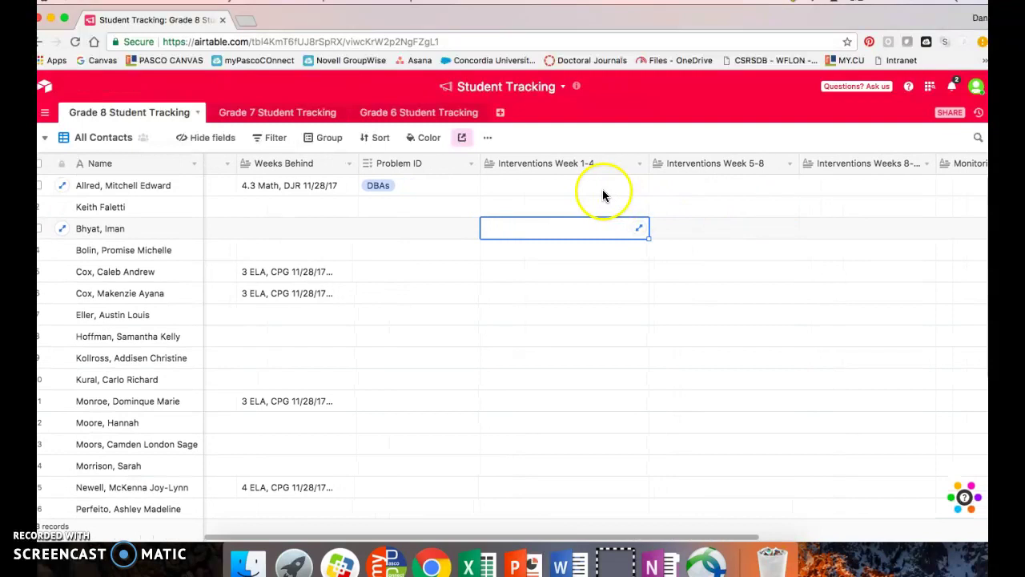
scroll(763, 182, "right", 2)
scroll(763, 183, "right", 1)
left_click(764, 185)
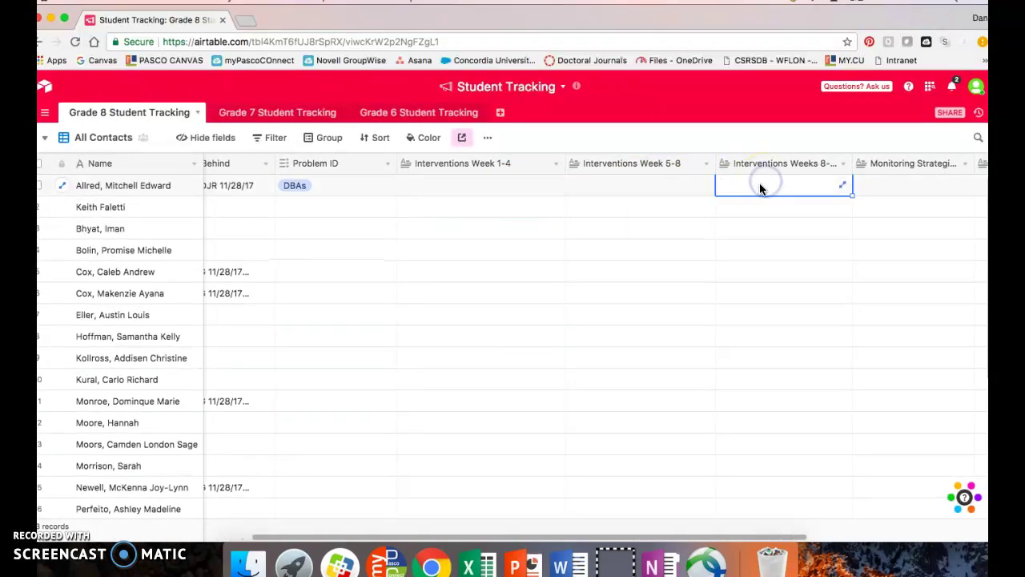
left_click(752, 190)
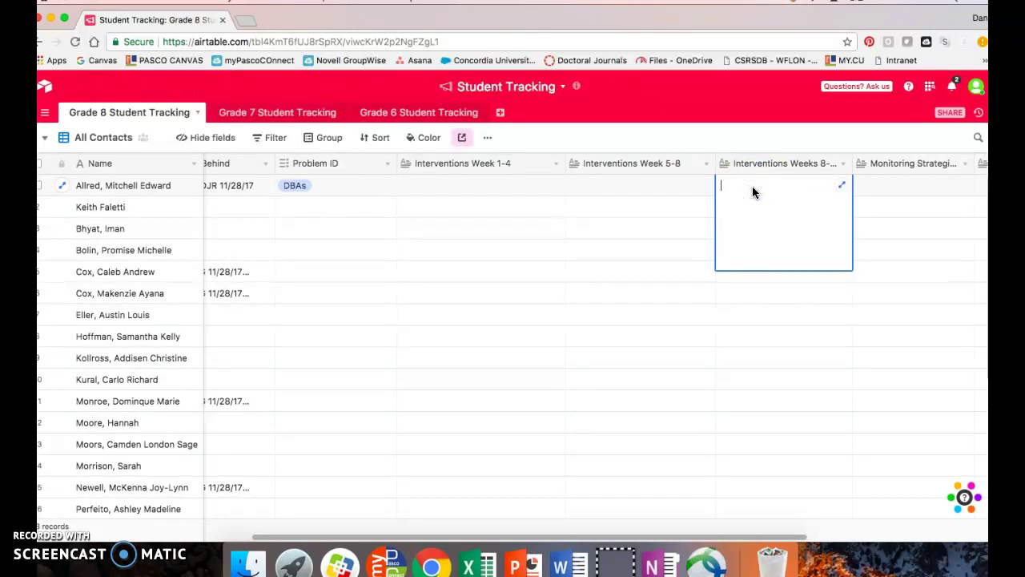
type("I will be contacting")
type("student everyday to ")
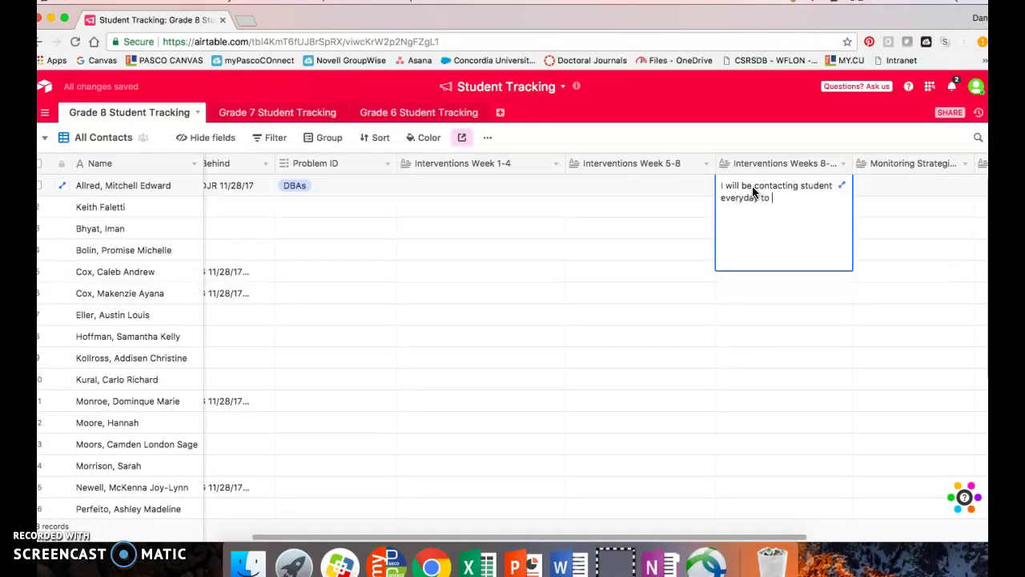
type("keeensure w")
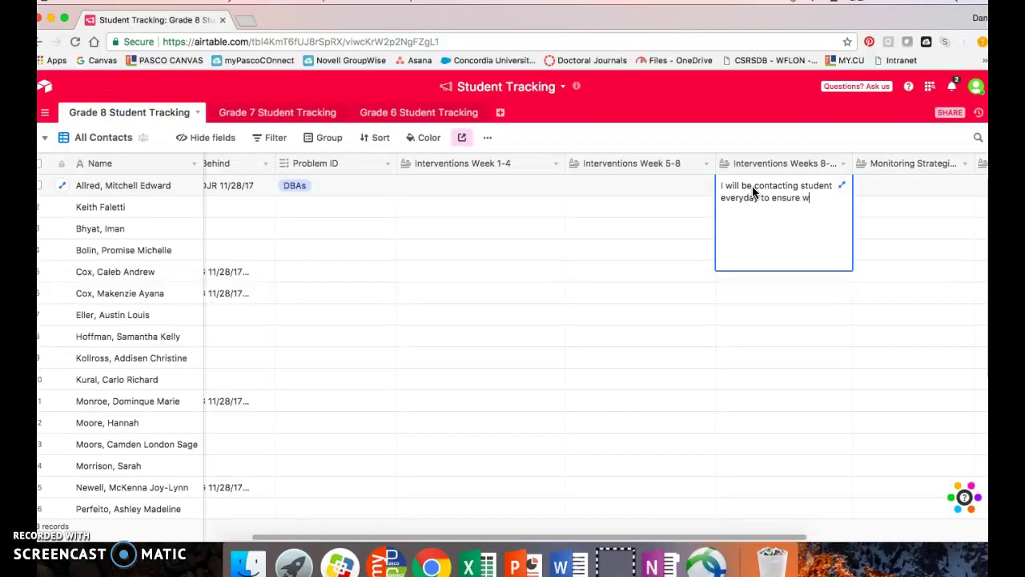
type("ork is being turned in")
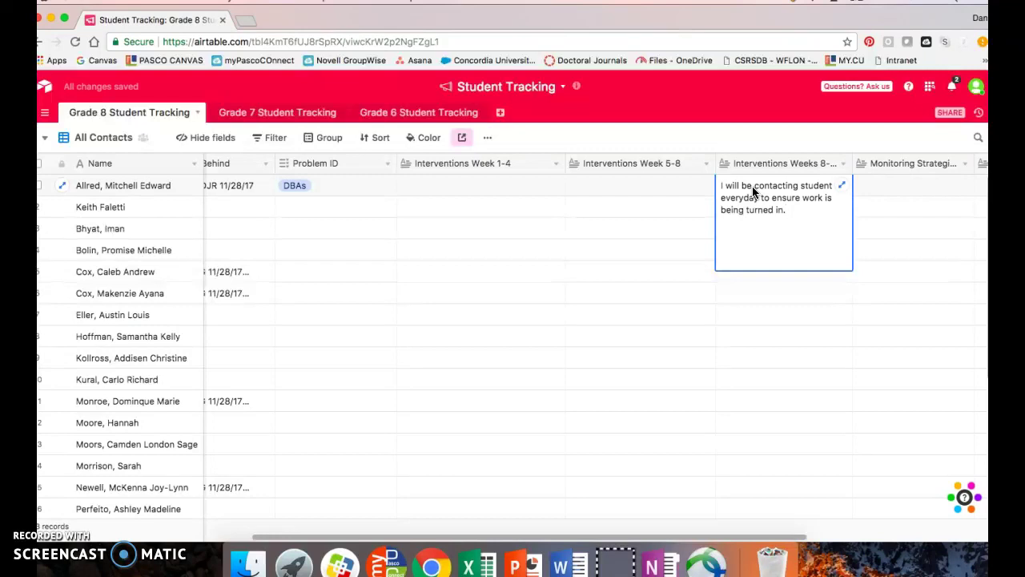
type(". DJR 11/28/17")
left_click(789, 196)
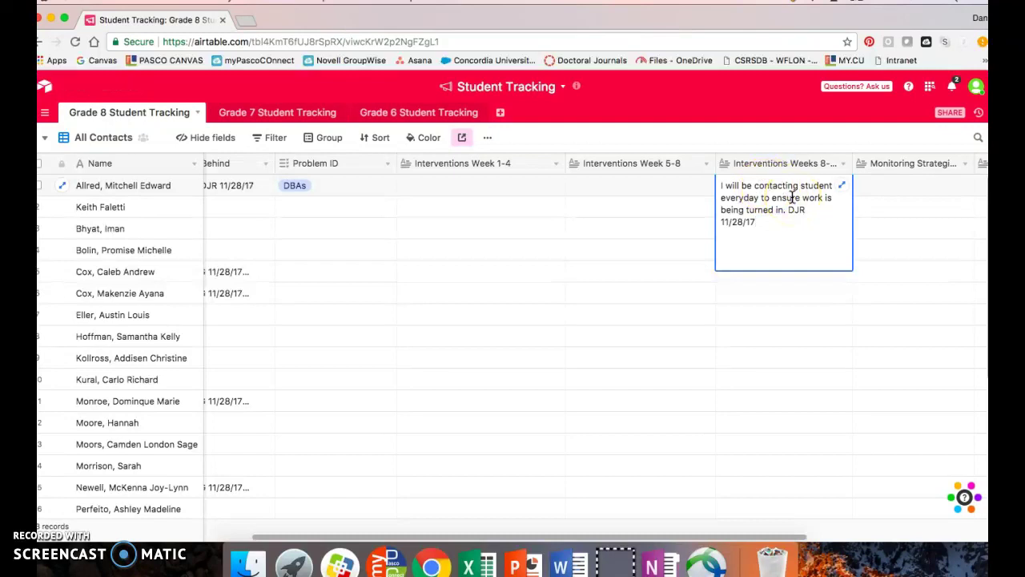
Enter "Check pace and grade to determine if improvements are occuring. DJR 11/28/17" as the first student's Monitoring Strategies
left_click(881, 190)
scroll(881, 190, "right", 3)
scroll(880, 185, "right", 1)
scroll(881, 185, "up", 1)
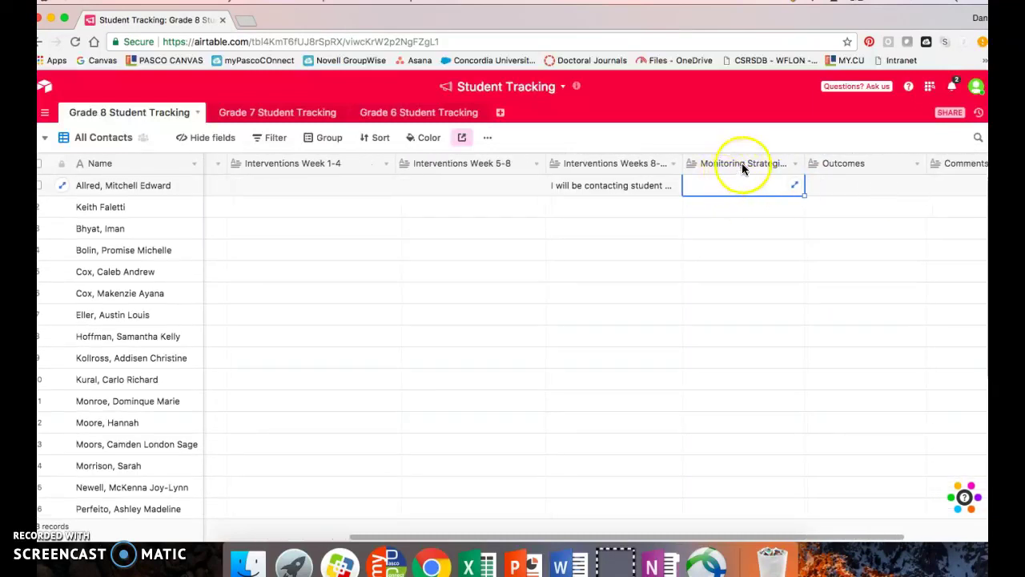
left_click(738, 186)
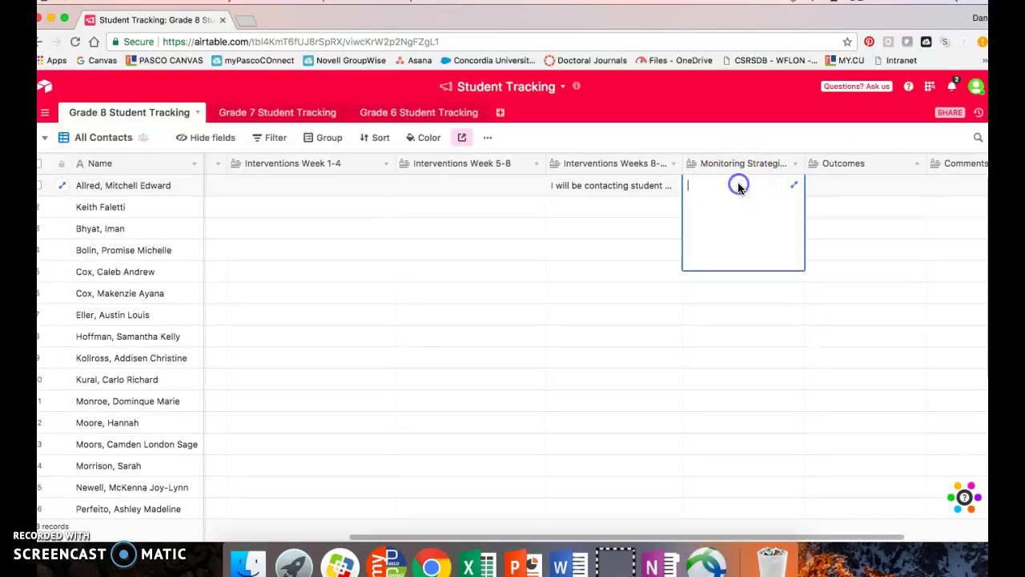
type("Check pace and grade to determine if improve")
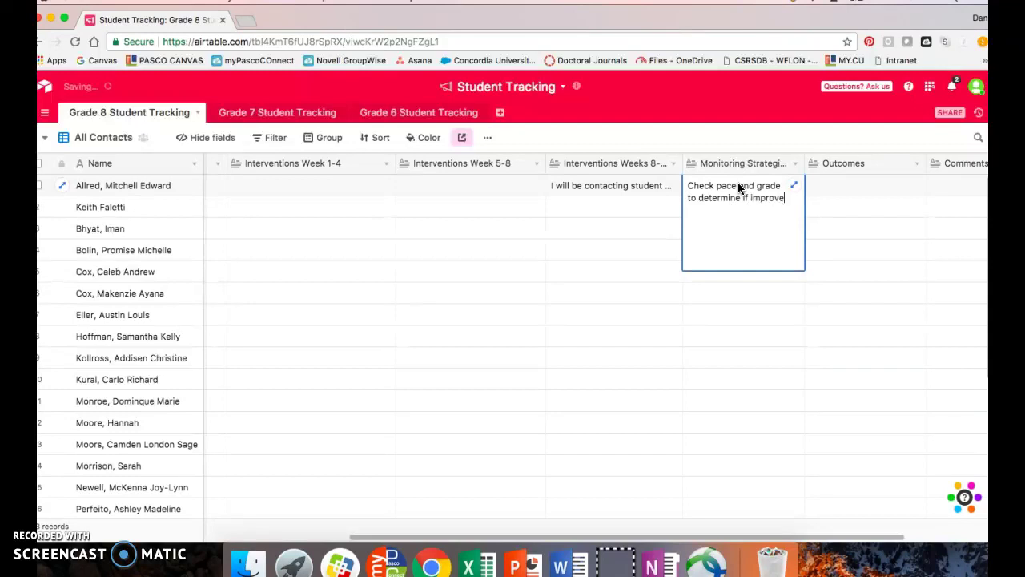
type("ments are oc")
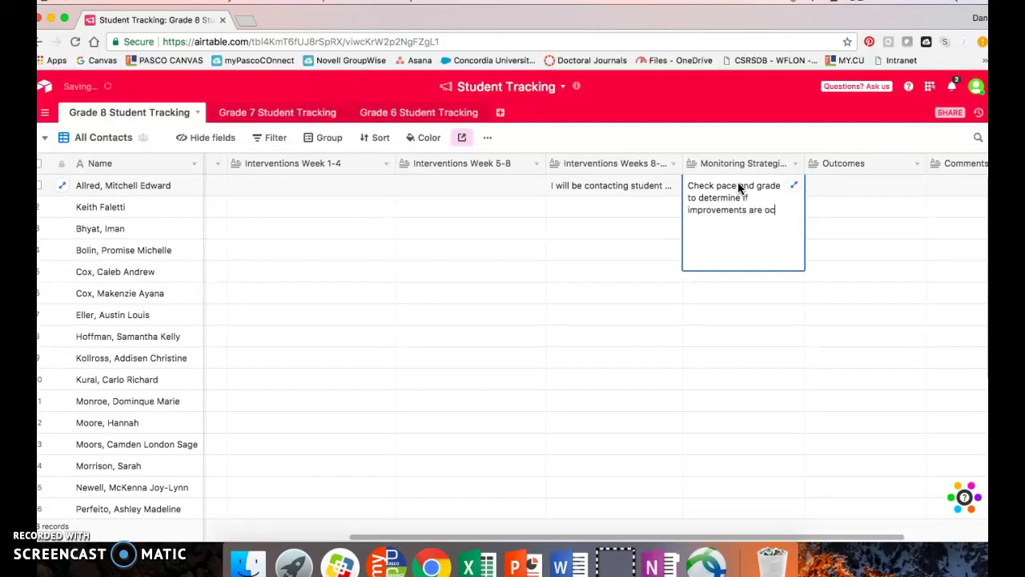
type("curing.  DJR 11/28")
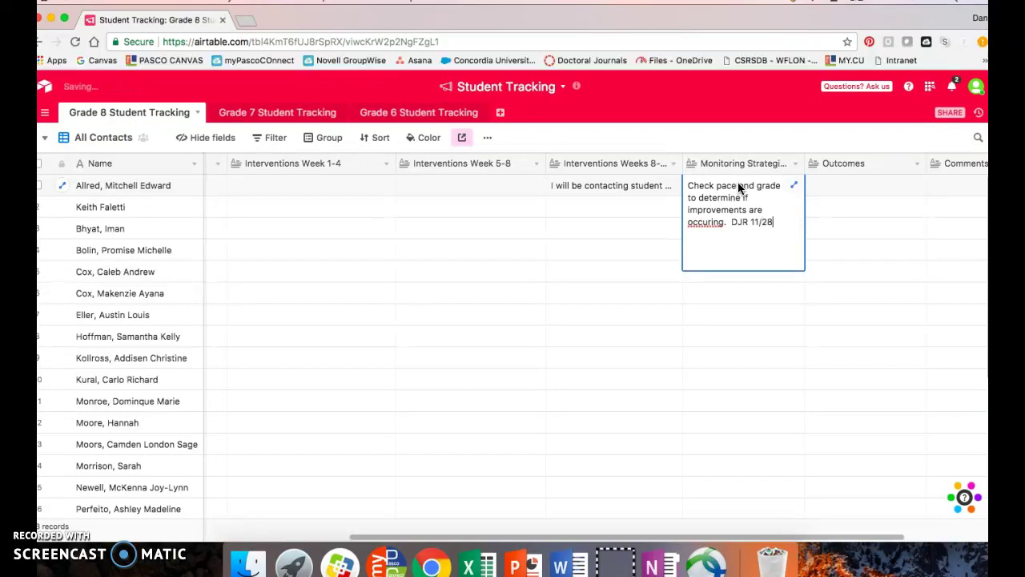
type("/17")
left_click(760, 287)
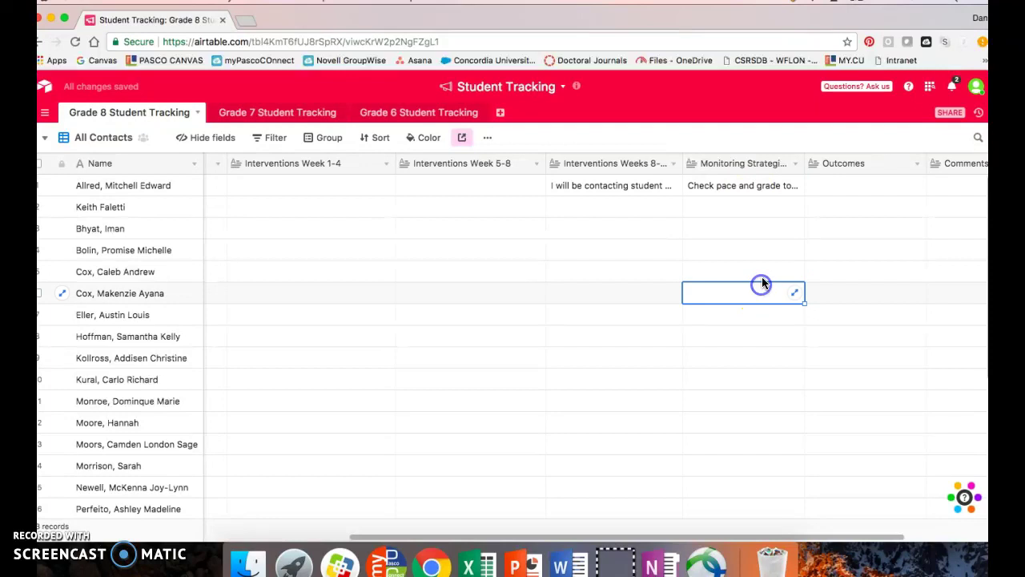
Enter "On pace and improved grades. DJR 11/28/17" in the first student's Outcomes field
left_click(832, 184)
type("(")
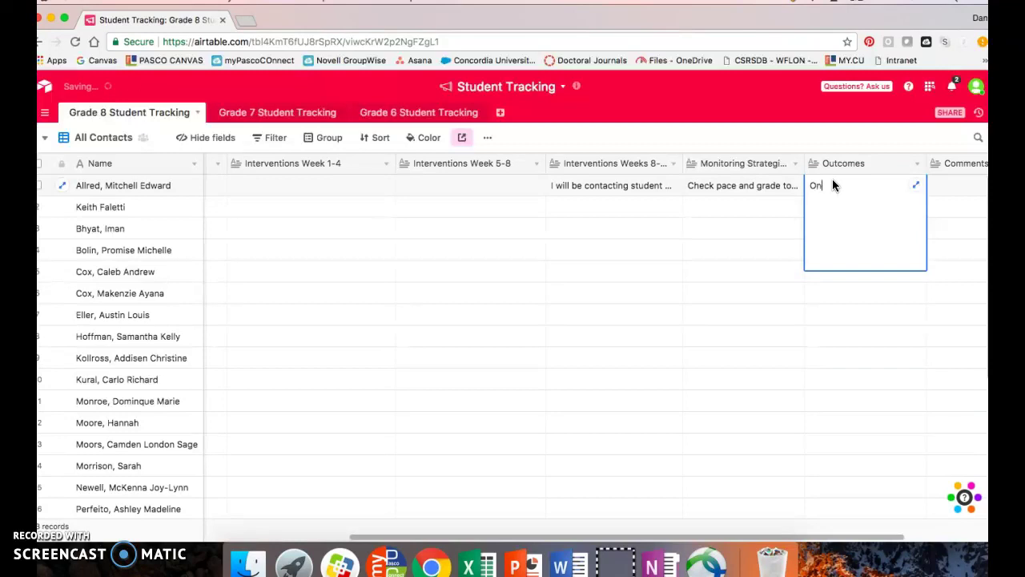
type("n pace and improved grades. DJR")
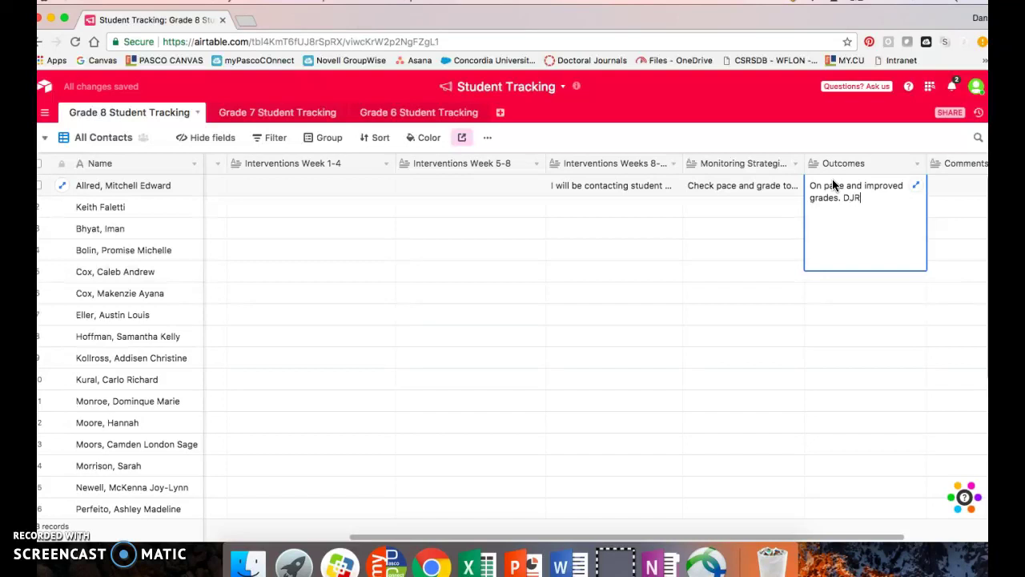
type(" 11.28/17")
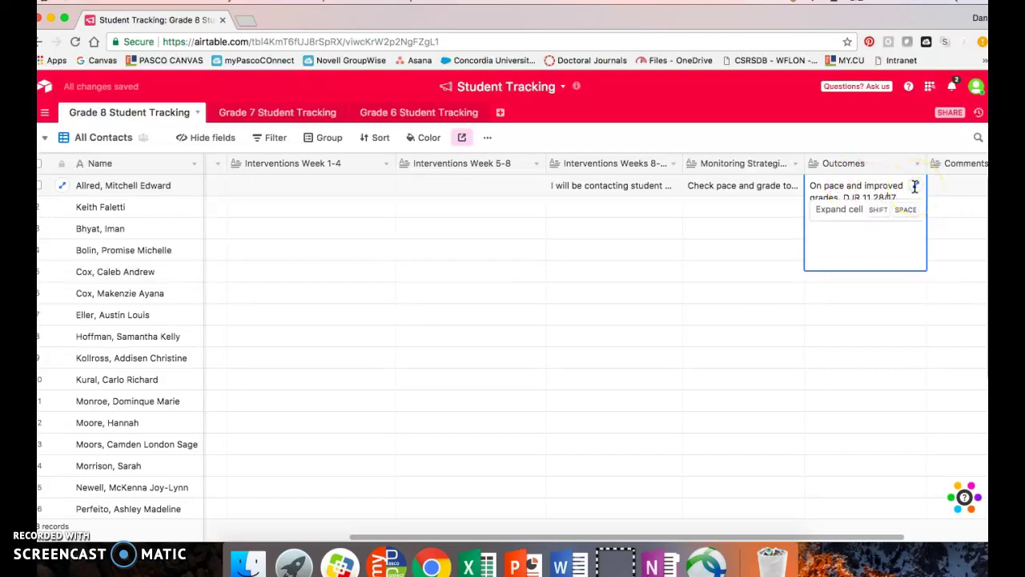
key("BackSpace")
type("/")
left_click(938, 250)
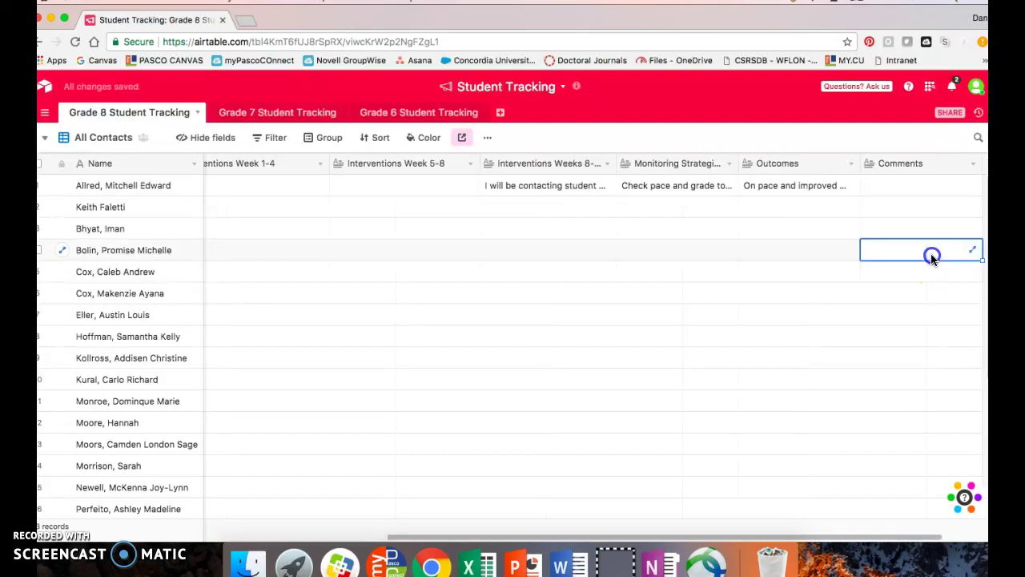
Expand the first student's full record and view the available Subject Area(s) options without choosing one
scroll(931, 256, "down", 1)
scroll(921, 253, "up", 1)
left_click(883, 185)
scroll(350, 201, "left", 5)
scroll(351, 202, "down", 1)
scroll(351, 202, "left", 5)
scroll(351, 202, "up", 1)
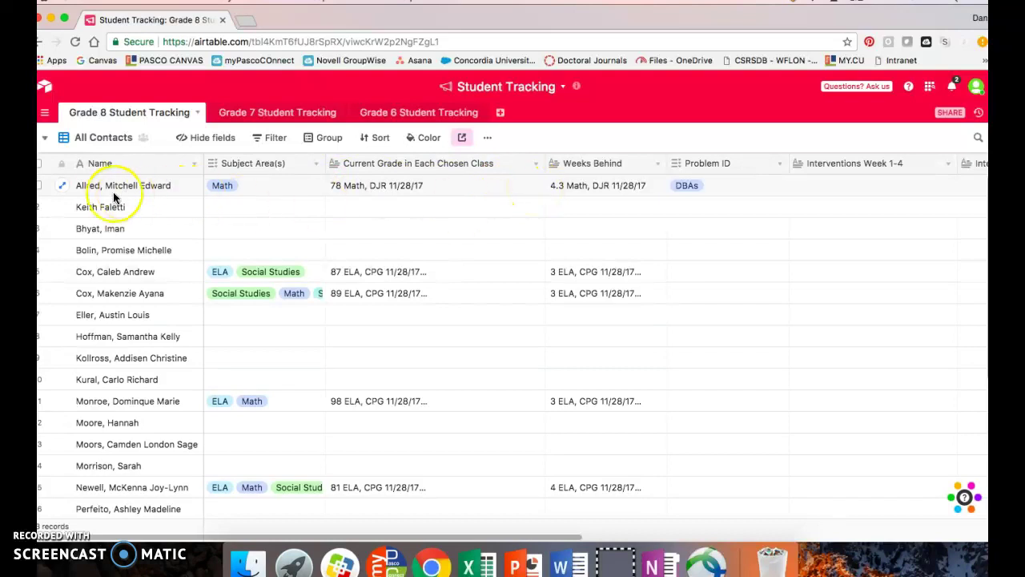
left_click(64, 189)
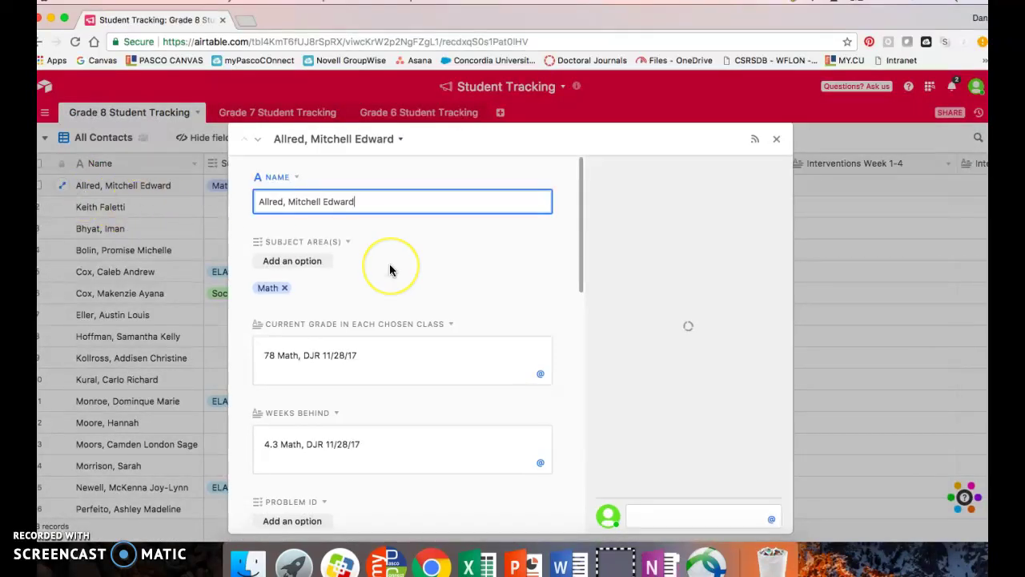
scroll(390, 270, "down", 2)
left_click(302, 189)
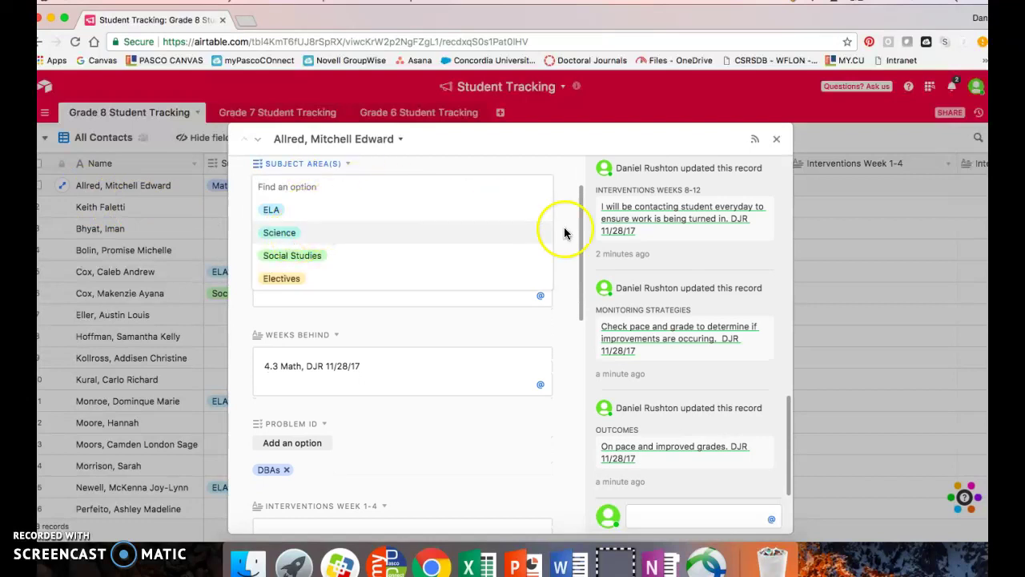
right_click(565, 232)
left_click(520, 222)
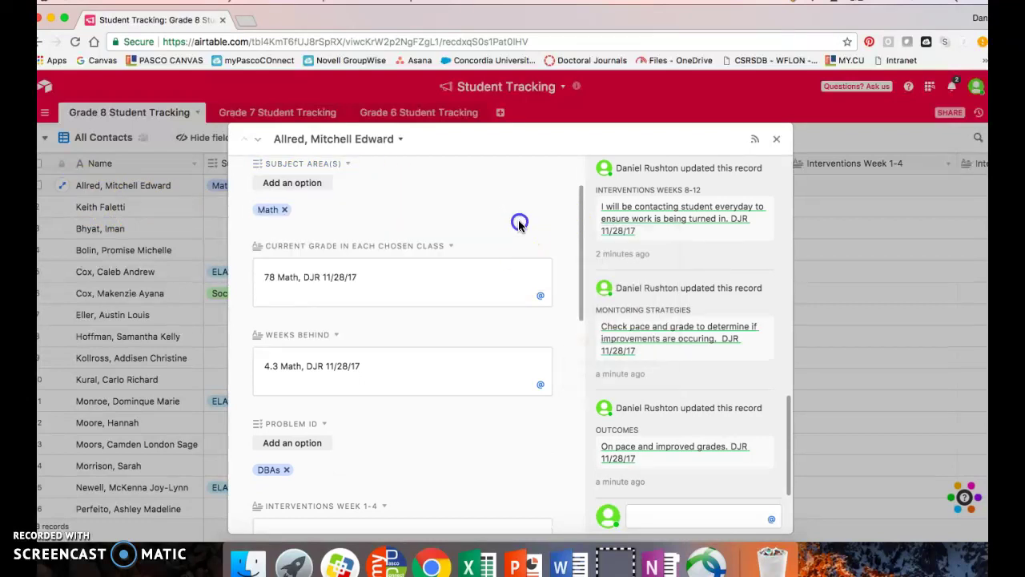
Try adding a second line of sample text to the record's Current Grade in Each Chosen Class field and erase it
left_click(450, 280)
key("Return")
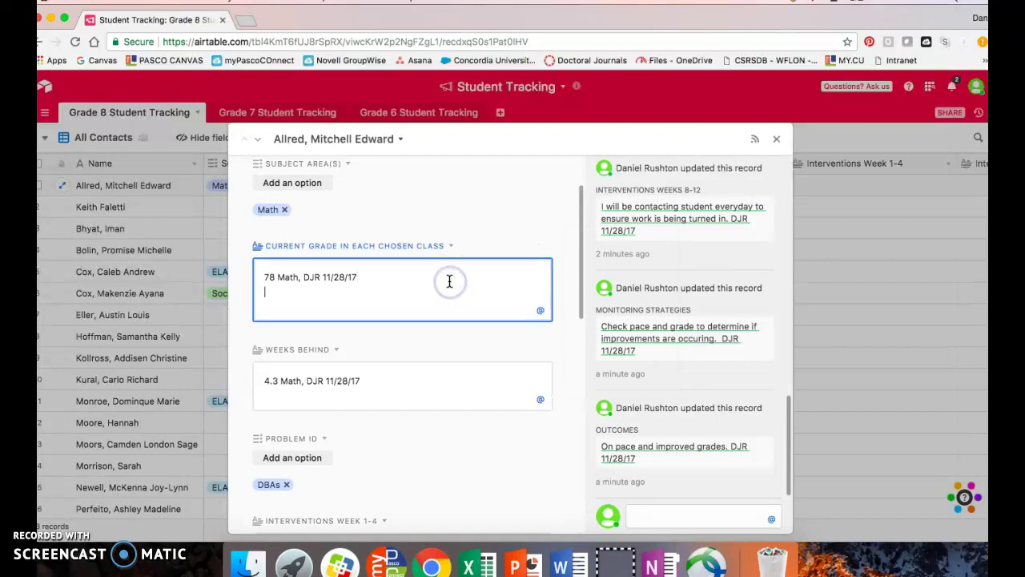
type("9uerv9uru9vnr4")
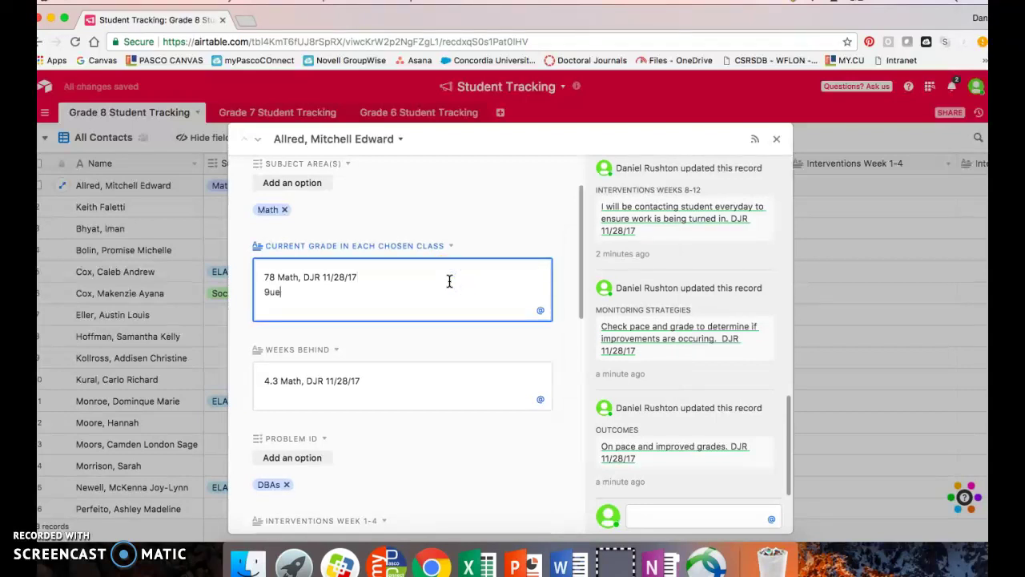
key("BackSpace")
key("BackSpace")
key("BackSpace")
key("BackSpace")
key("BackSpace")
key("BackSpace")
key("BackSpace")
key("BackSpace")
key("BackSpace")
key("BackSpace")
key("BackSpace")
key("BackSpace")
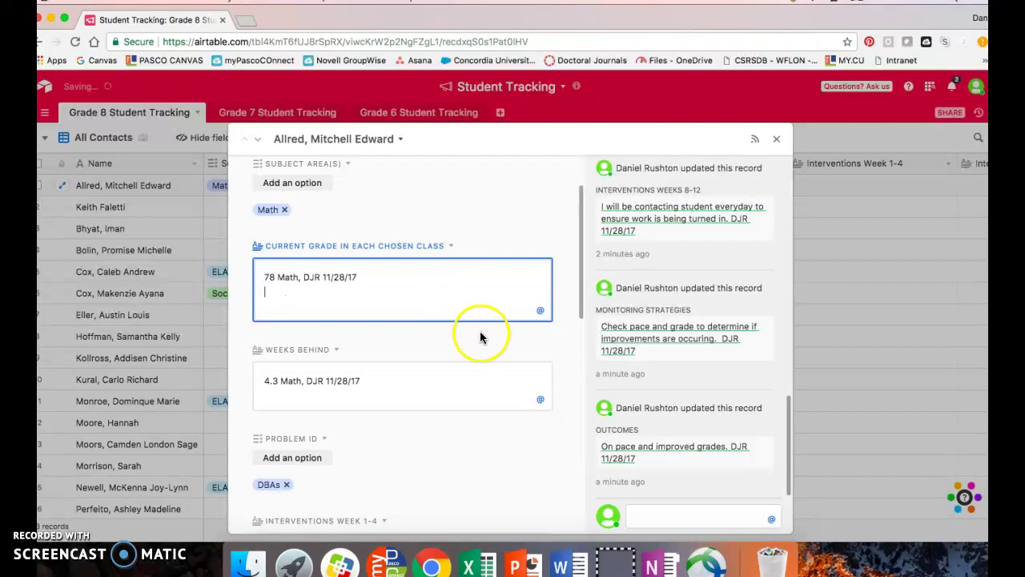
Review the expanded record's grade, weeks behind, problem, interventions, monitoring strategies, outcomes and comments fields, and close the record
scroll(480, 331, "down", 2)
left_click(305, 223)
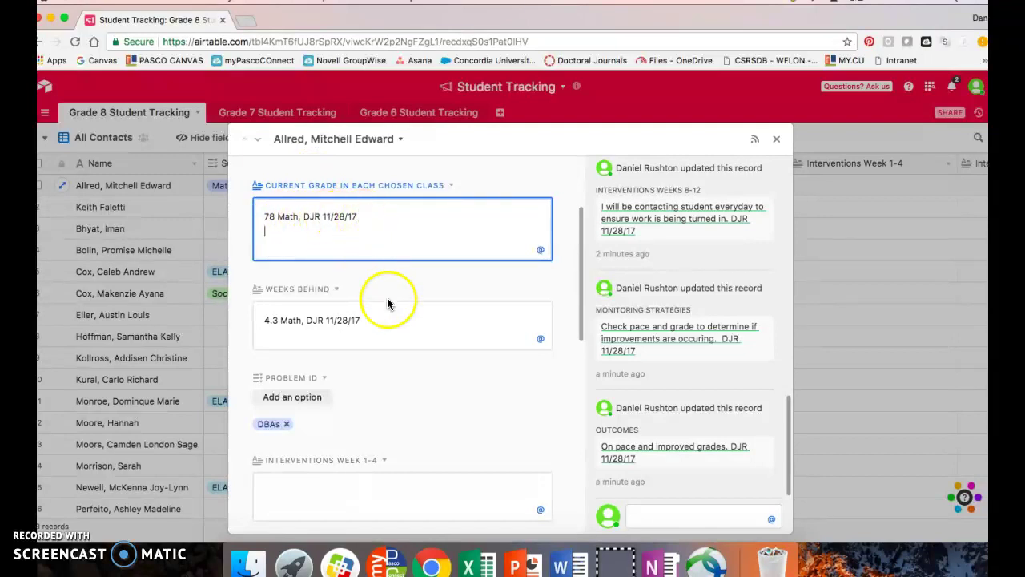
scroll(387, 303, "down", 2)
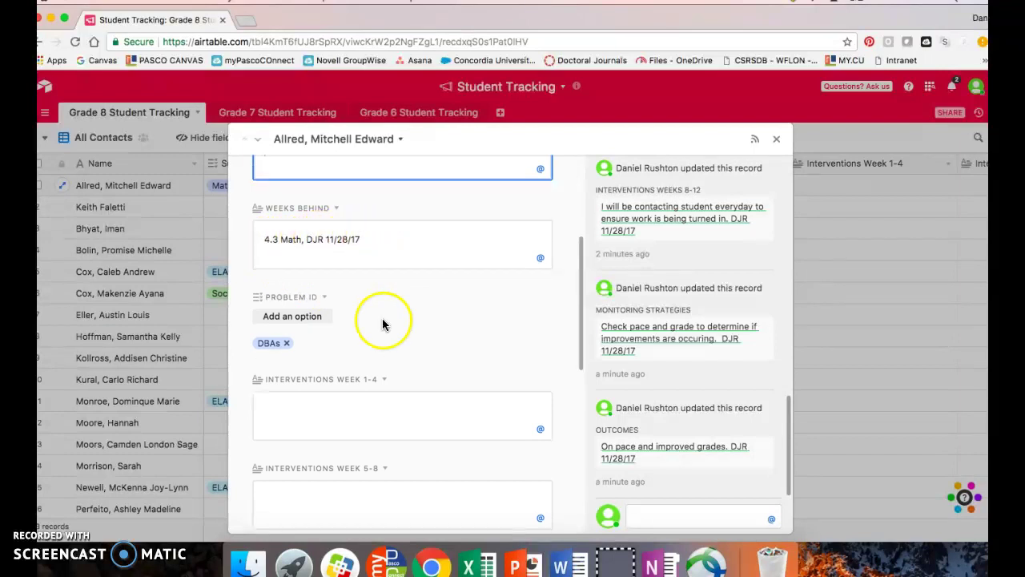
scroll(384, 328, "down", 5)
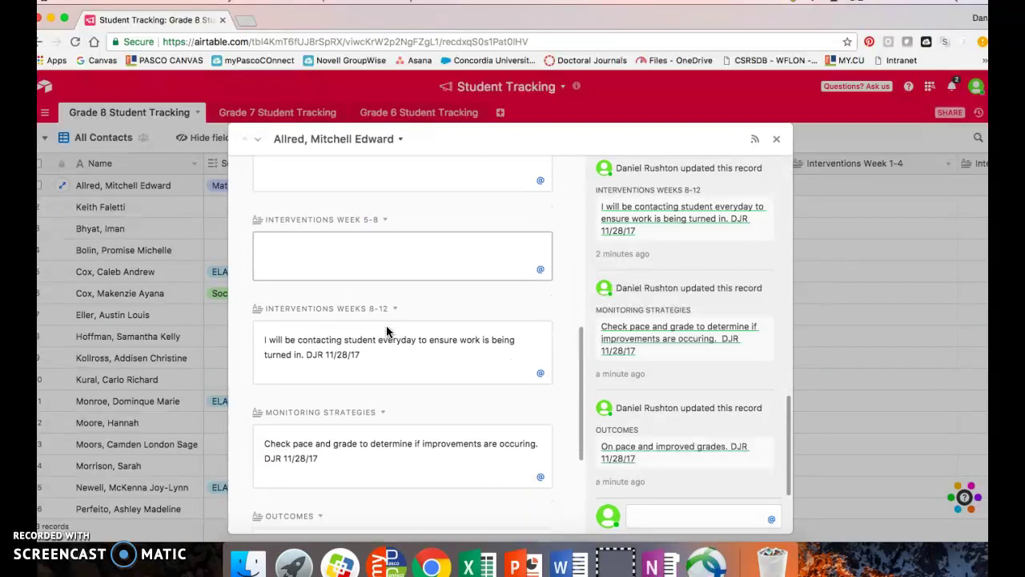
scroll(386, 325, "down", 1)
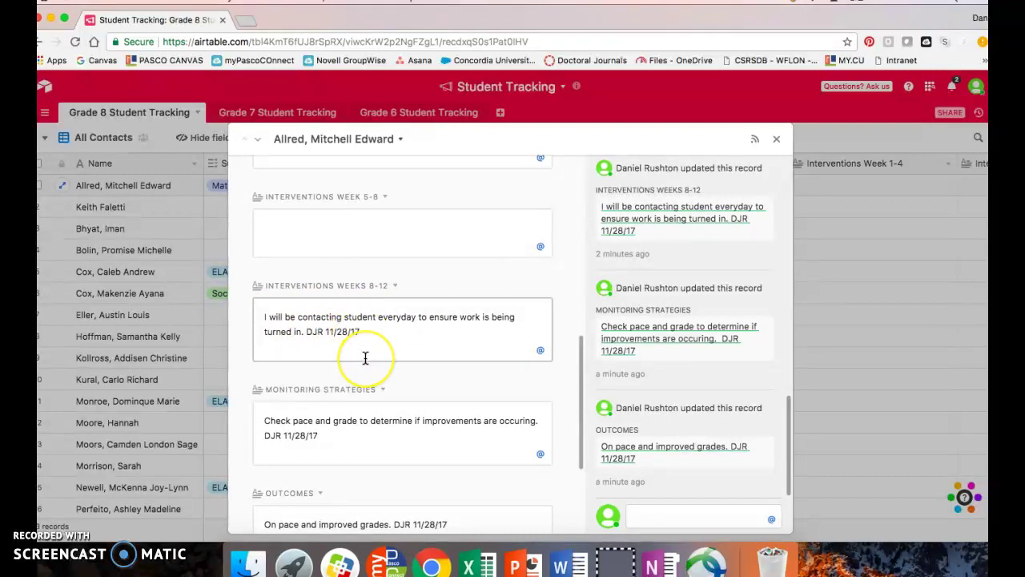
scroll(365, 358, "down", 5)
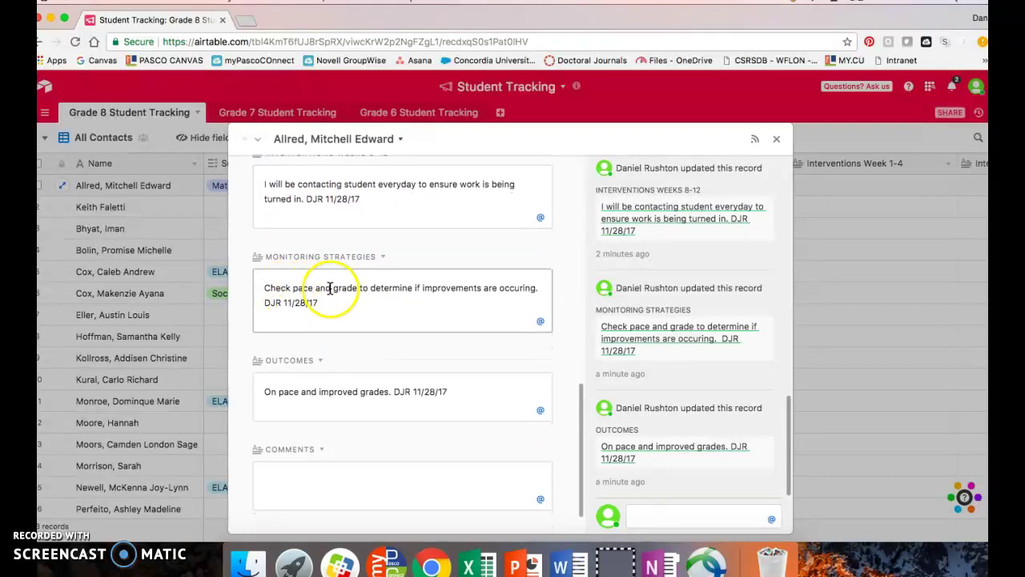
left_click(270, 297)
left_click(337, 307)
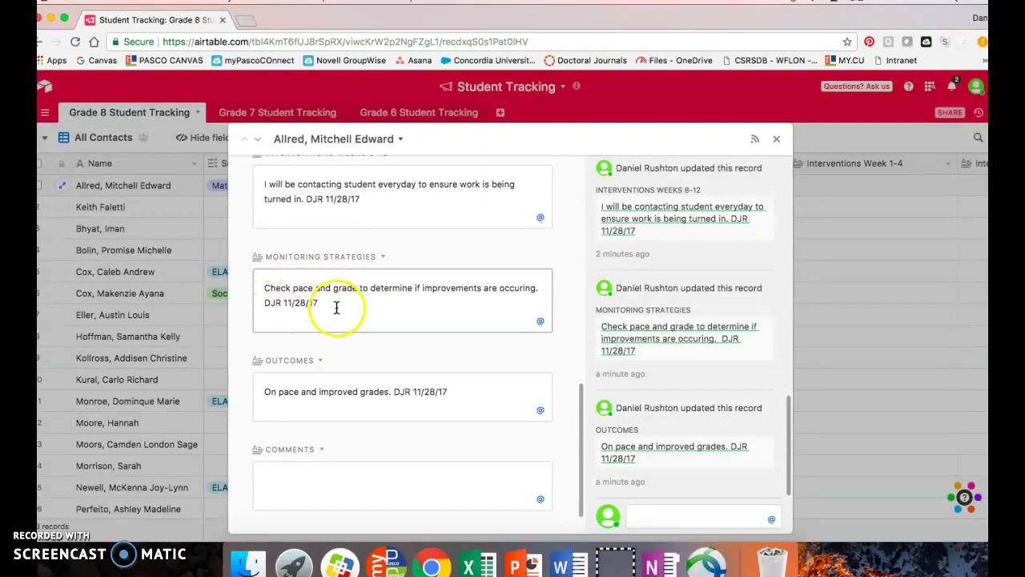
left_click(306, 391)
left_click_drag(396, 391, 434, 393)
scroll(444, 393, "down", 1)
key("shift+Tab")
key("shift+Tab")
key("shift+Tab")
key("shift+Tab")
key("shift+Tab")
key("shift+Tab")
key("shift+Tab")
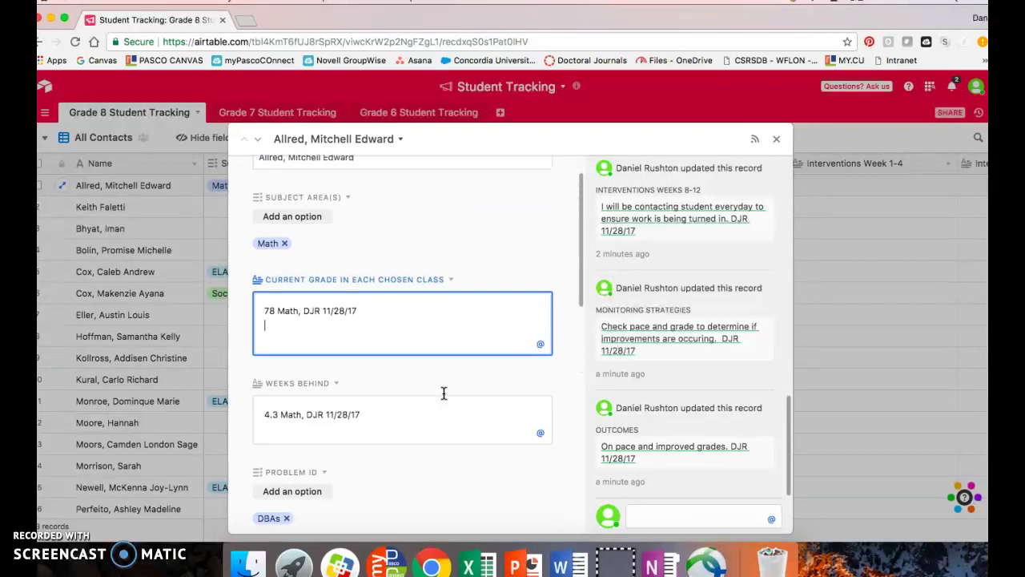
scroll(444, 392, "up", 2)
left_click(401, 282)
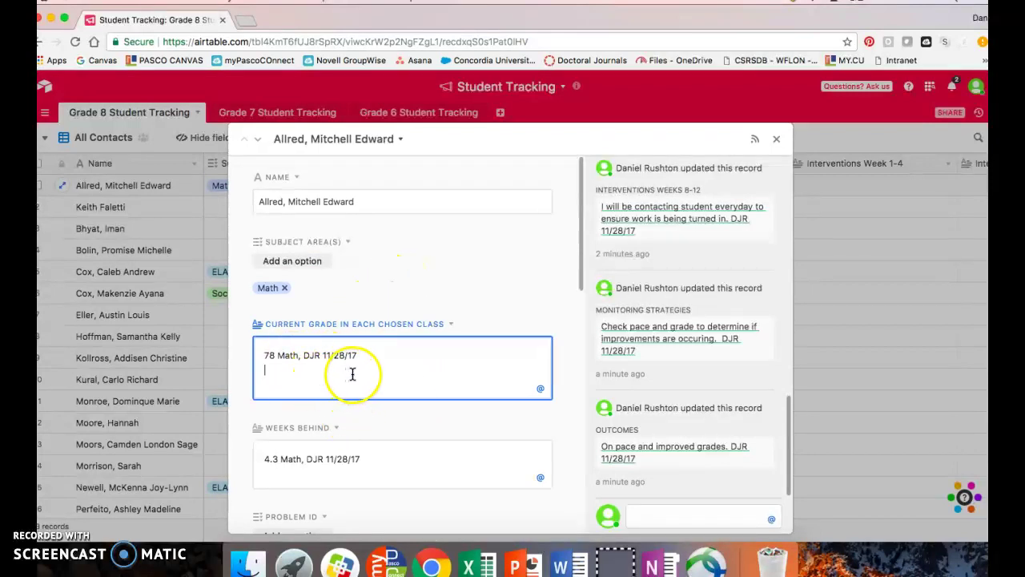
left_click(393, 359)
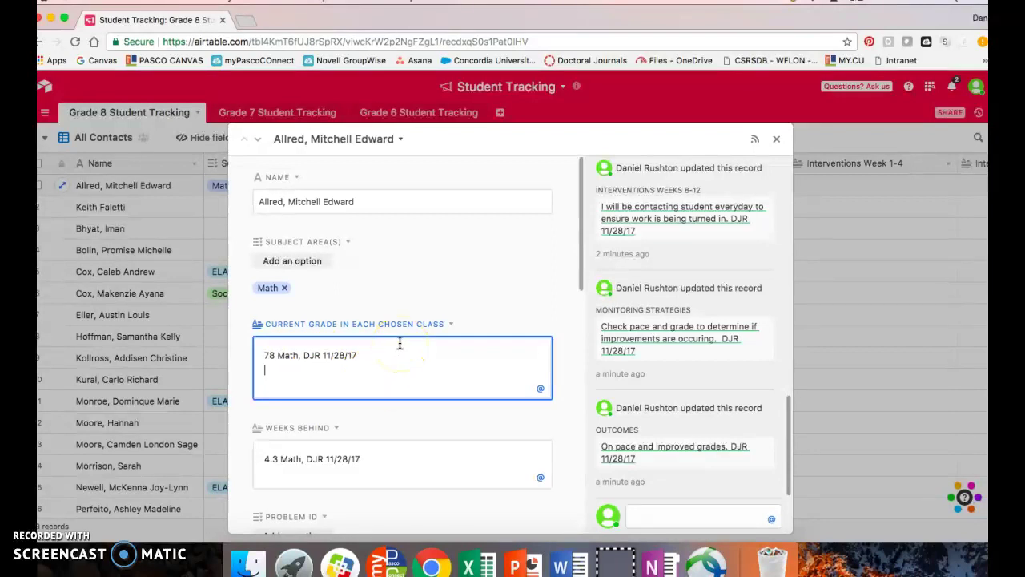
left_click(777, 142)
View the Grade 7 Student Tracking table and the Grade 6 Student Tracking table
left_click(274, 112)
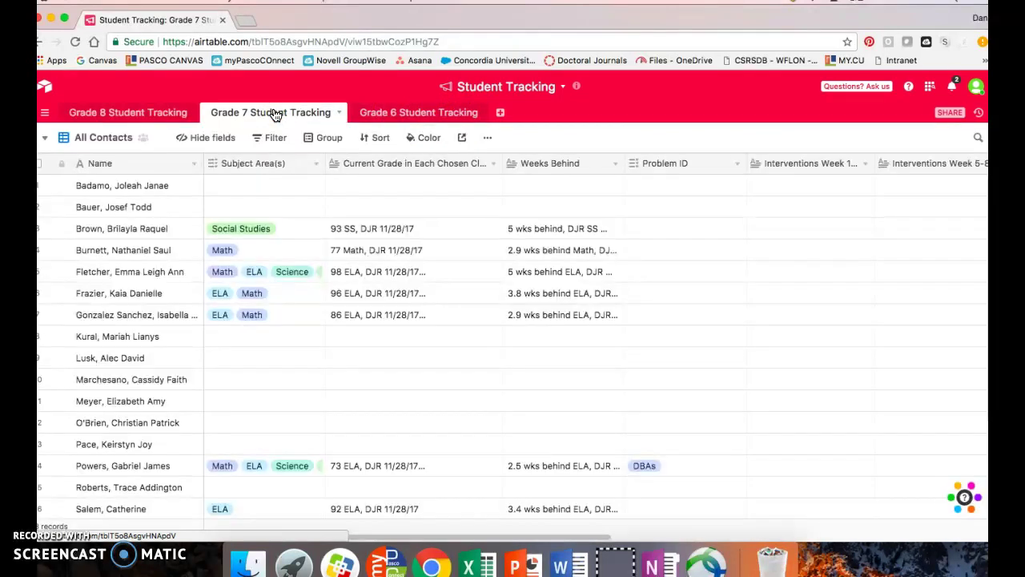
left_click(387, 114)
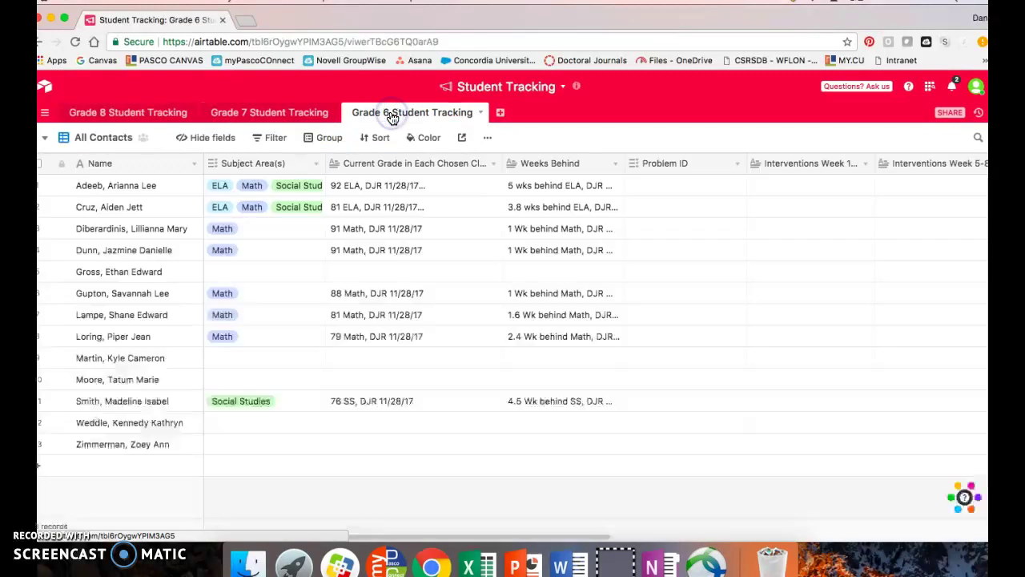
left_click(258, 115)
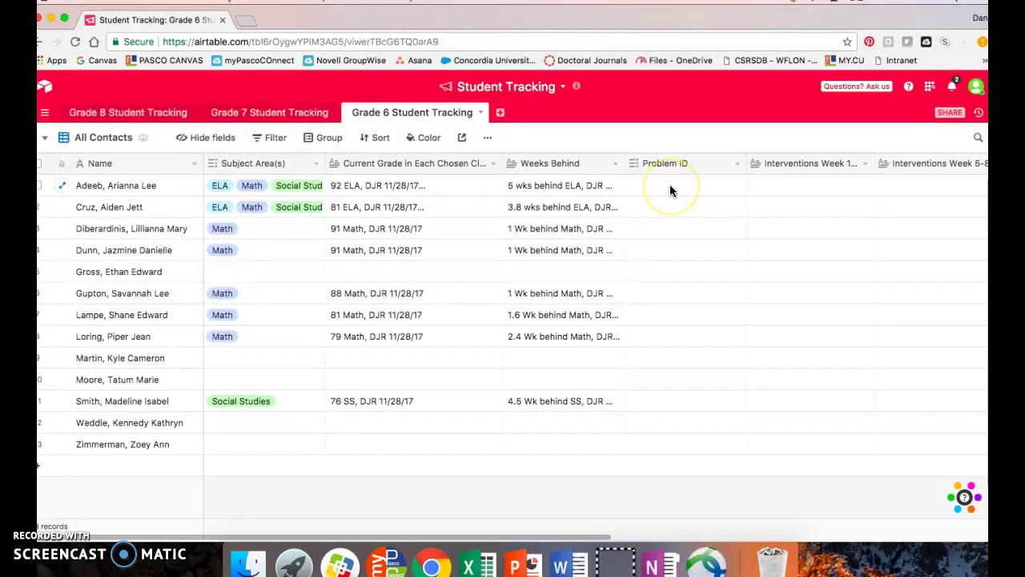
Expand the first Grade 6 student's record and examine how multiple subjects, grades and weeks behind are entered
left_click(65, 187)
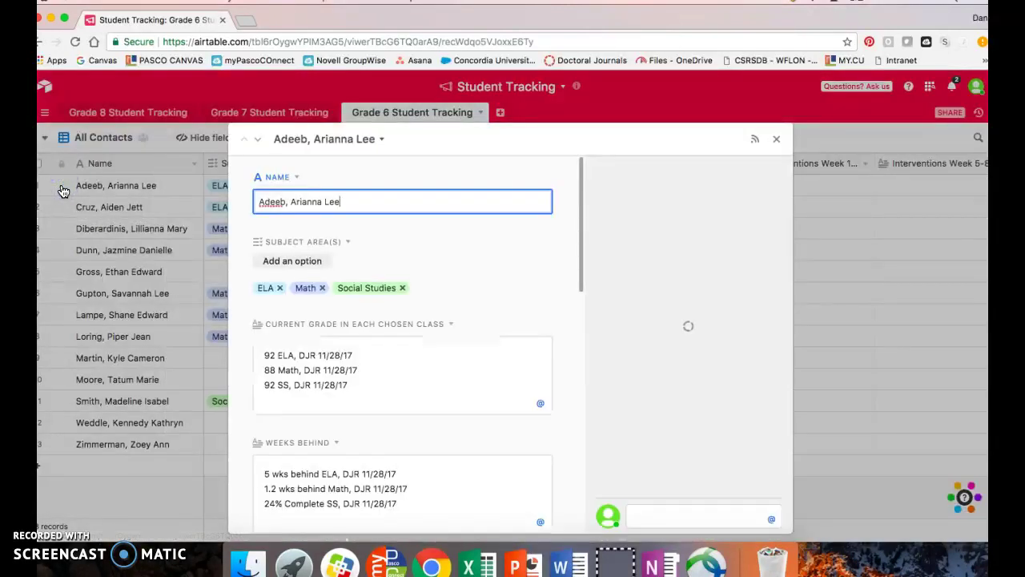
scroll(442, 341, "down", 3)
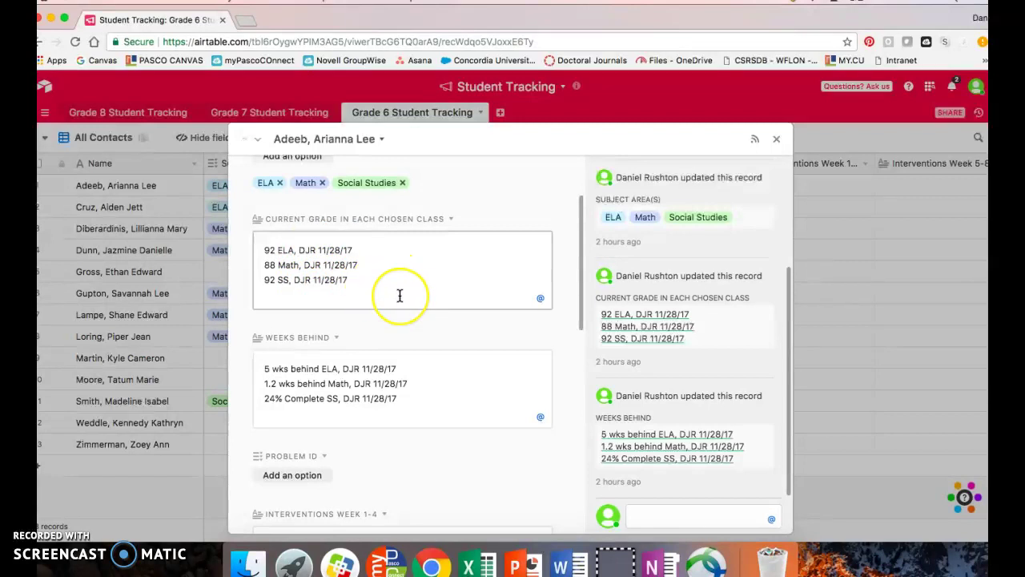
scroll(400, 294, "down", 3)
scroll(400, 296, "down", 5)
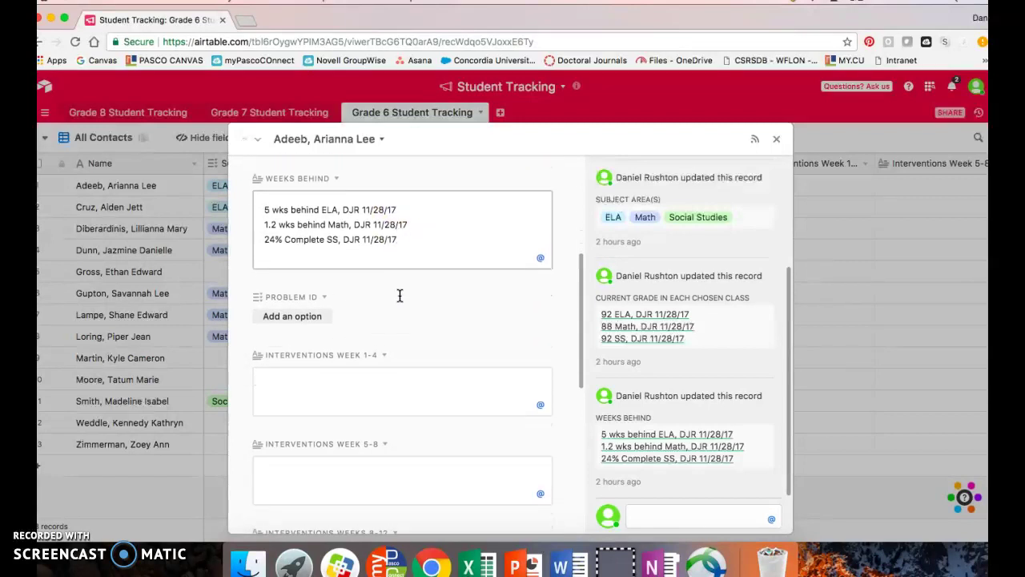
scroll(399, 295, "up", 10)
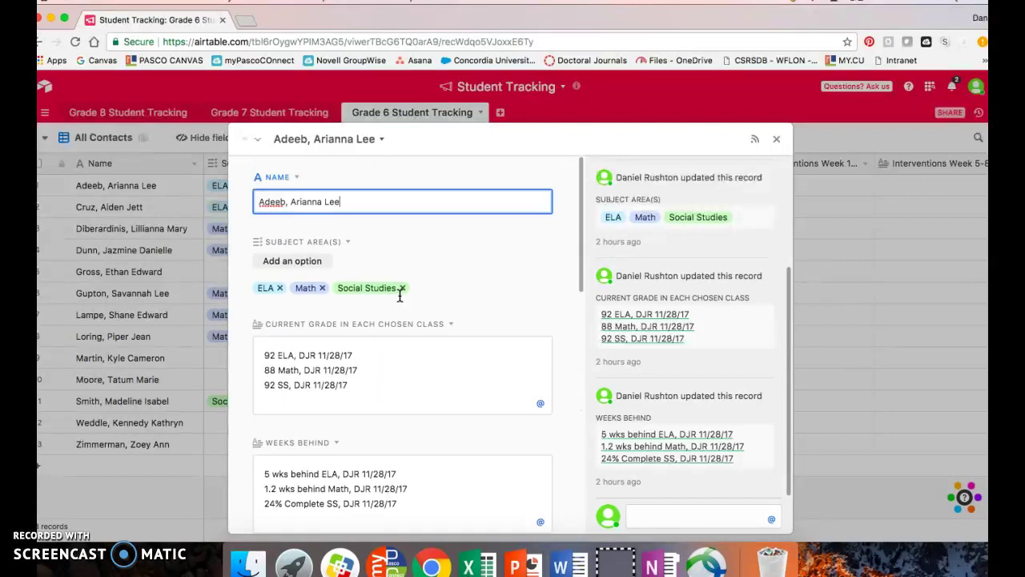